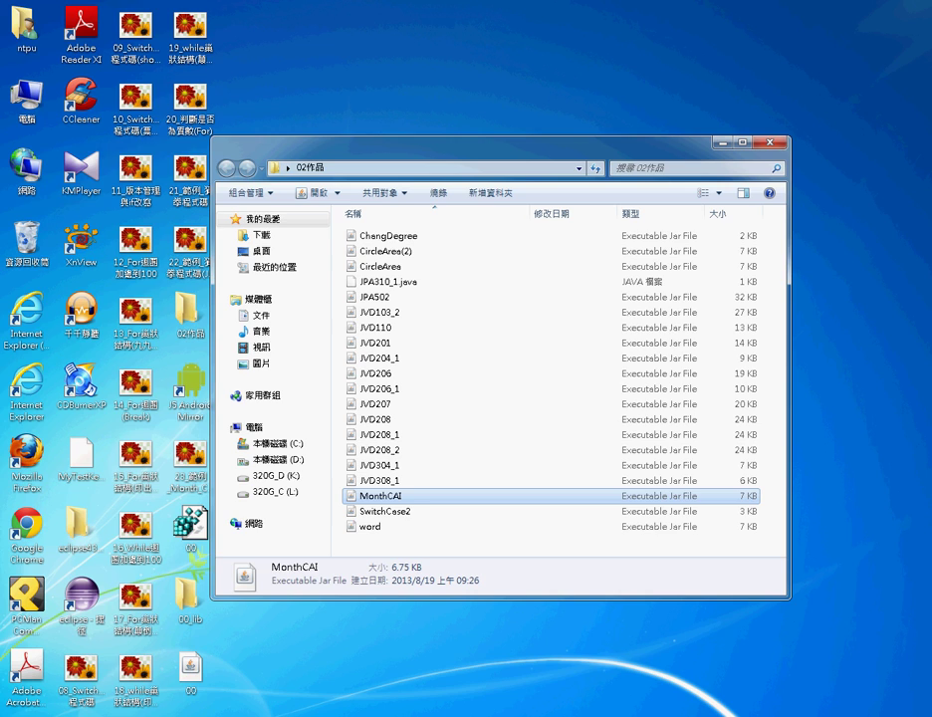
Switch to Chrome and show the 23_範例_Month_CAI程式碼(JOptionPane).png file in the _雲端白版 Google Drive folder
key("alt+Tab")
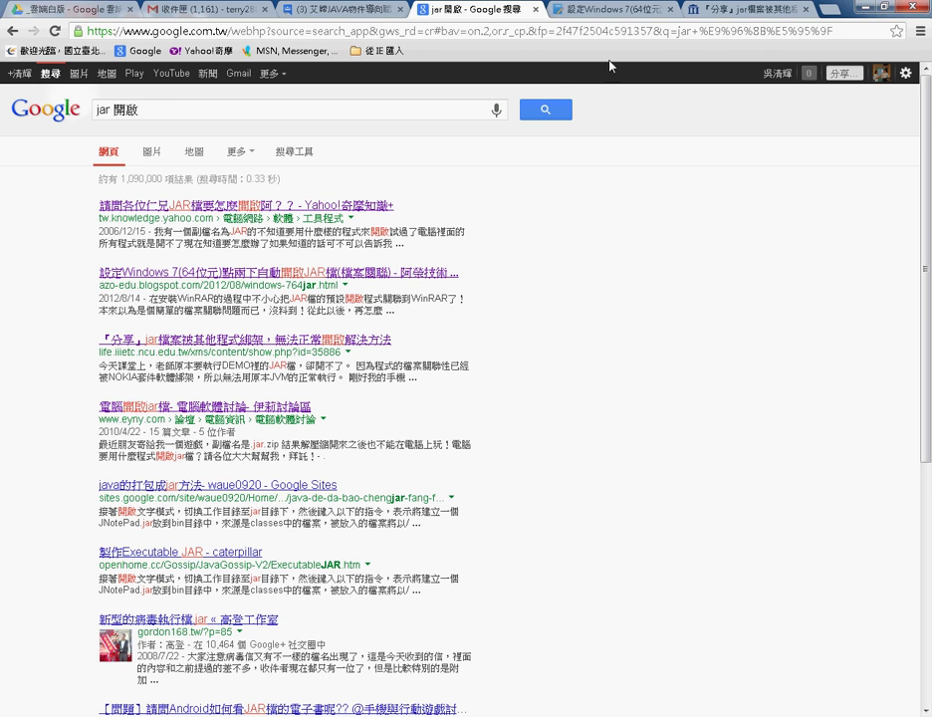
left_click(189, 9)
left_click(70, 9)
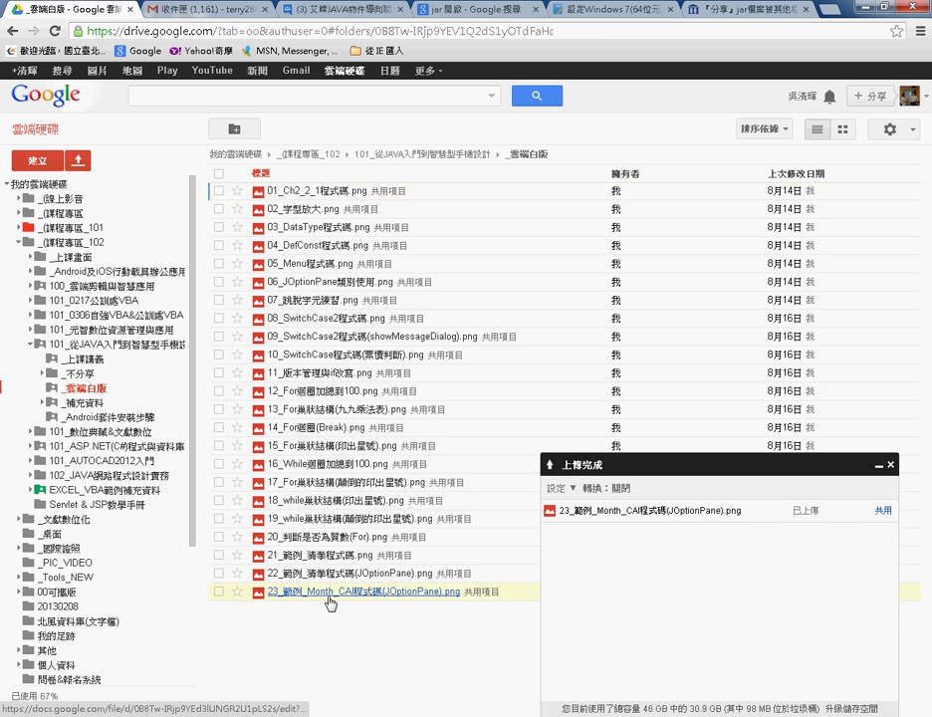
left_click(455, 596)
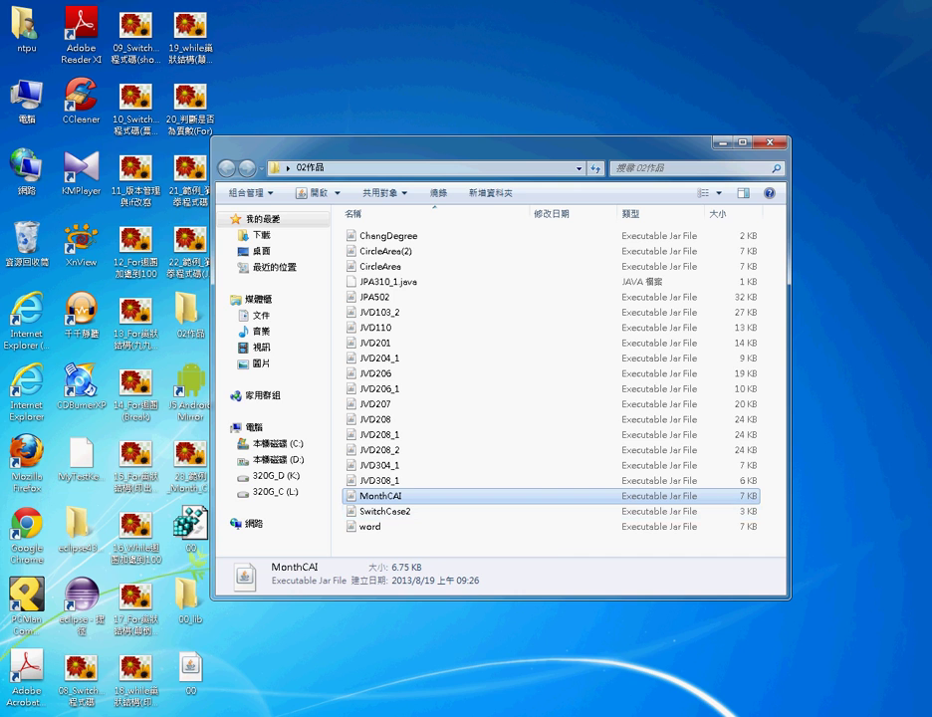
Switch to Eclipse, expand the Samle project down to its default package, and widen the package explorer to show full file names
key("alt+Tab")
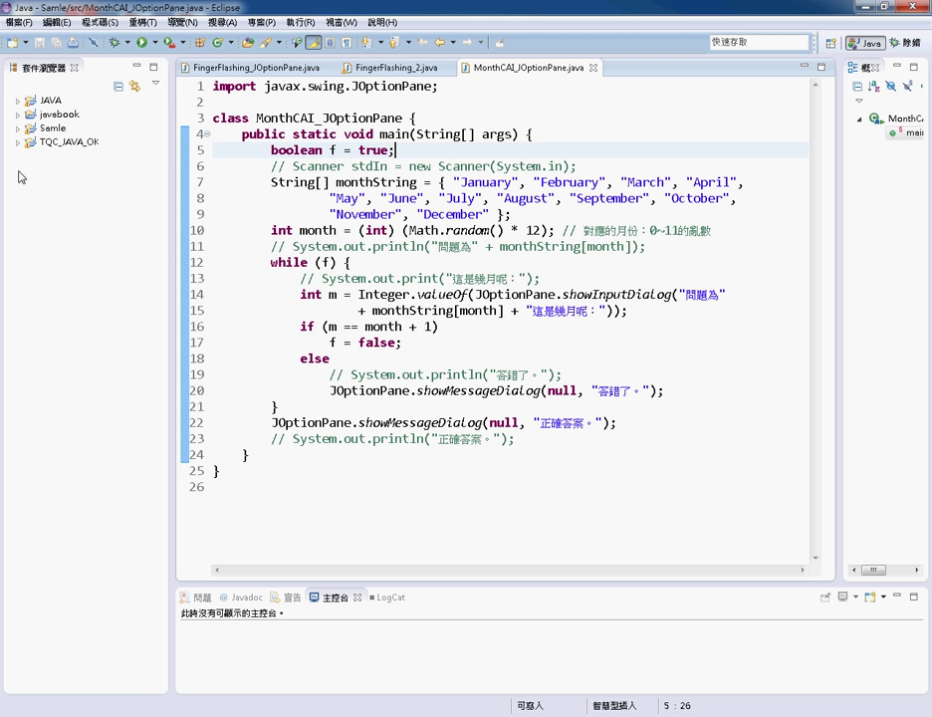
double_click(40, 128)
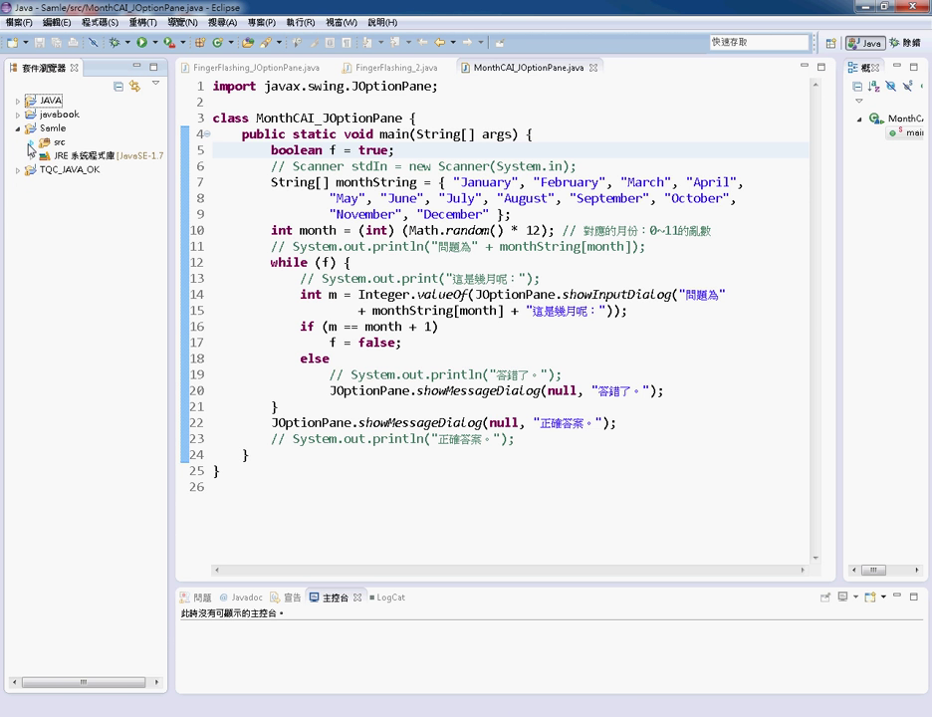
left_click(30, 143)
left_click(45, 157)
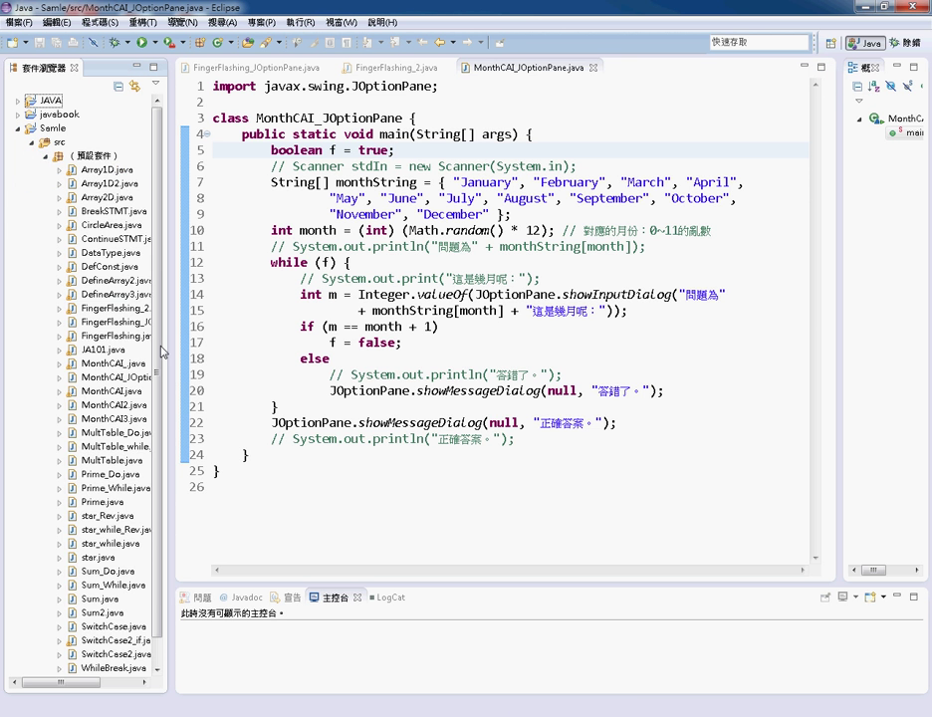
left_click_drag(162, 350, 286, 370)
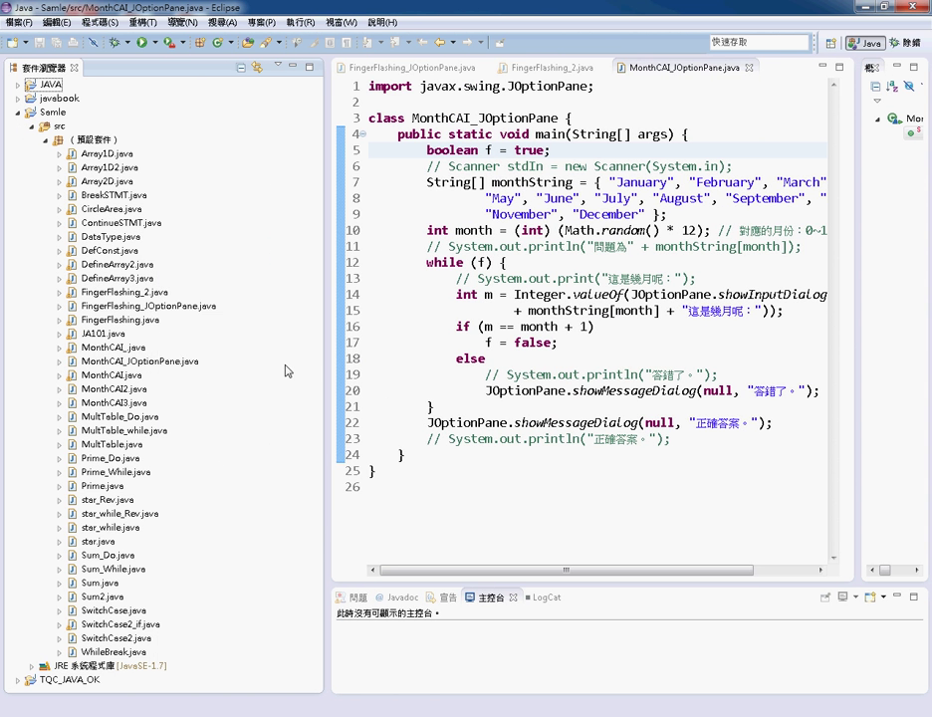
Start exporting MonthCAI_JOptionPane.java as a runnable JAR file (可執行的 JAR 檔案)
left_click(169, 363)
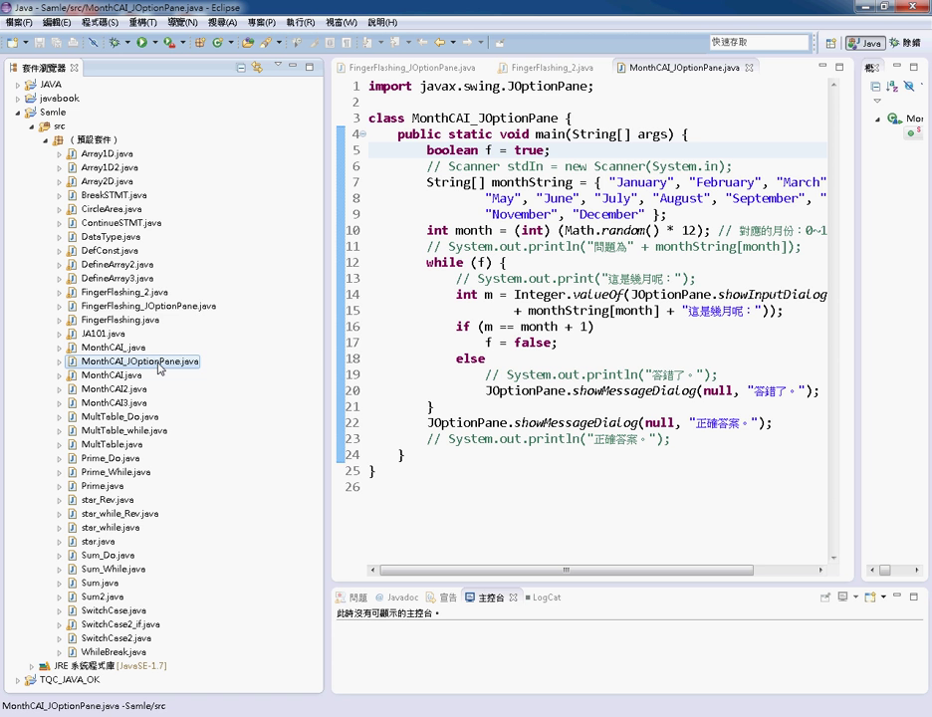
right_click(161, 368)
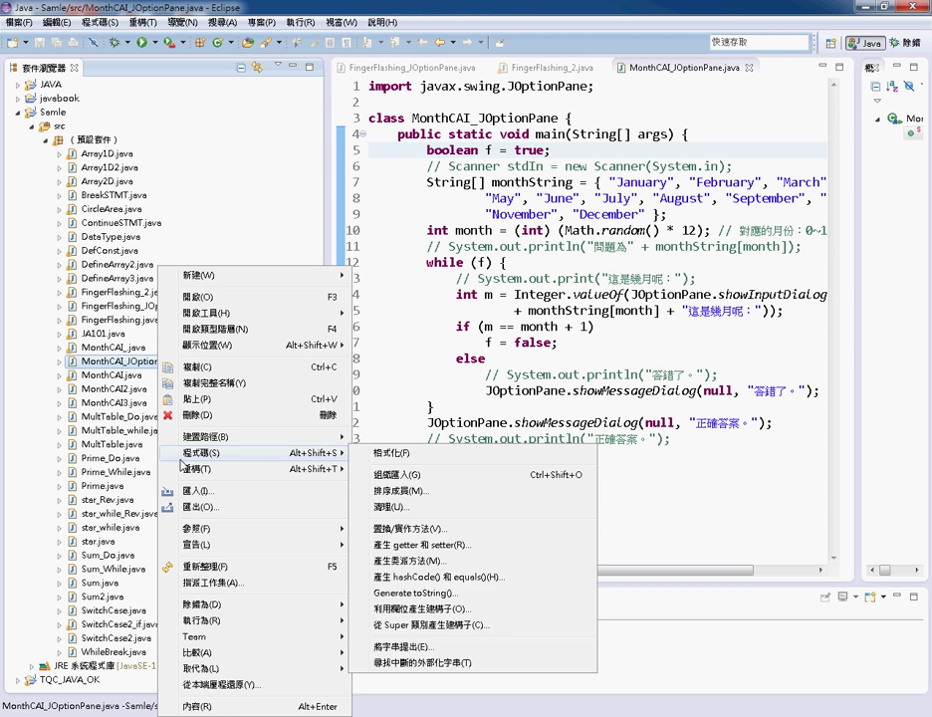
left_click(194, 506)
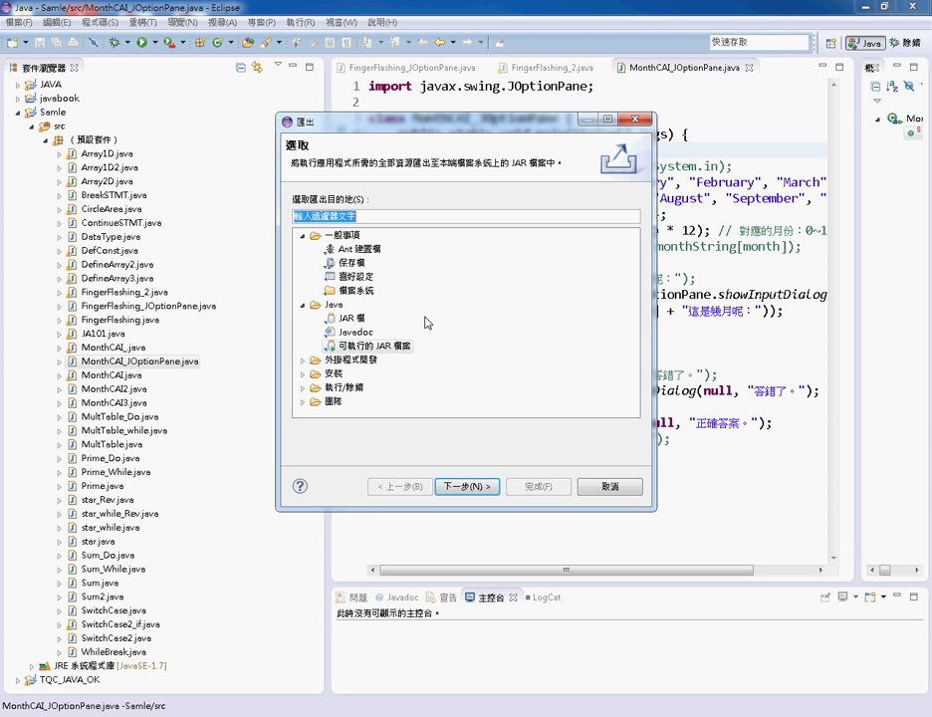
left_click(303, 305)
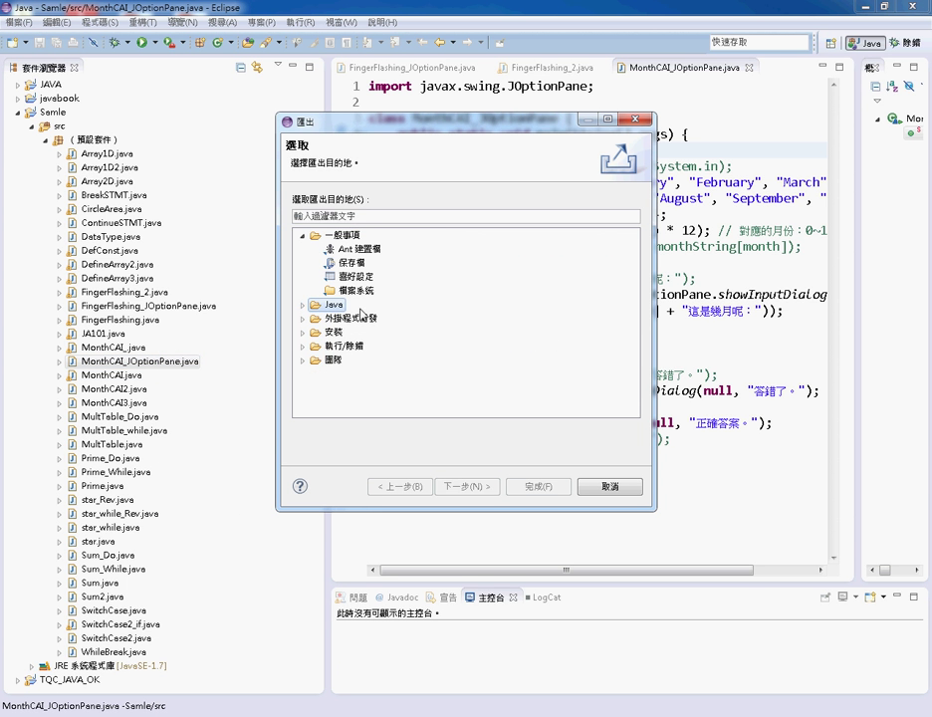
left_click(303, 306)
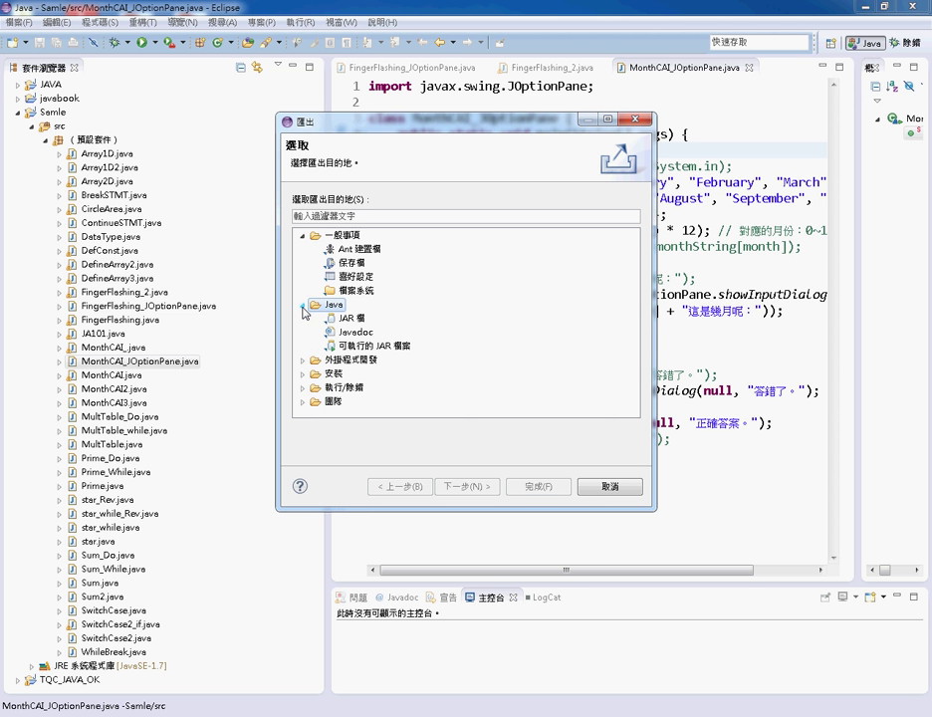
left_click(350, 318)
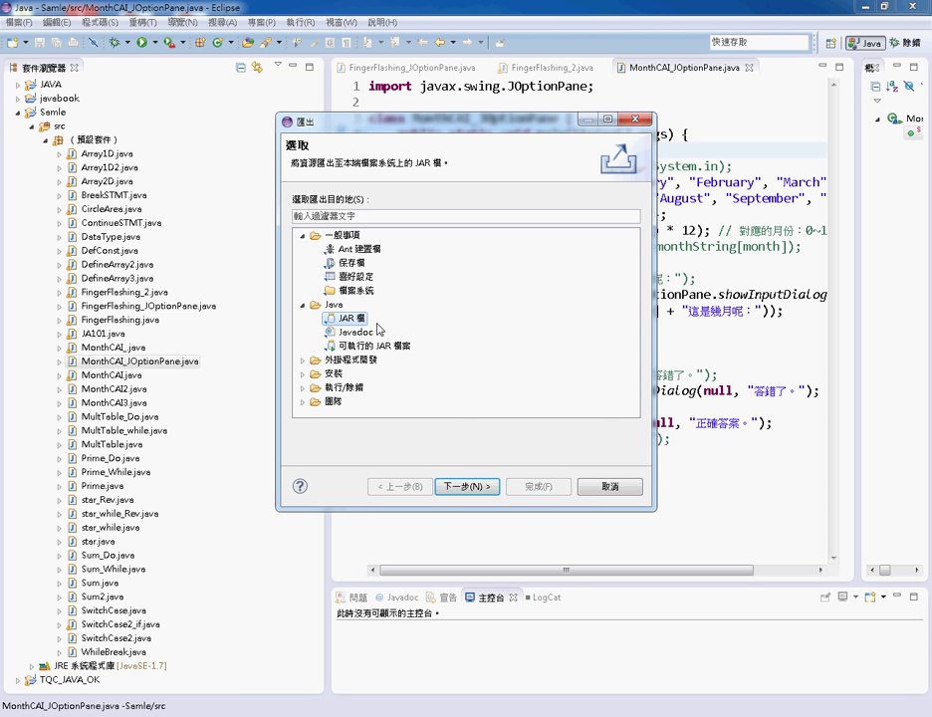
left_click(376, 345)
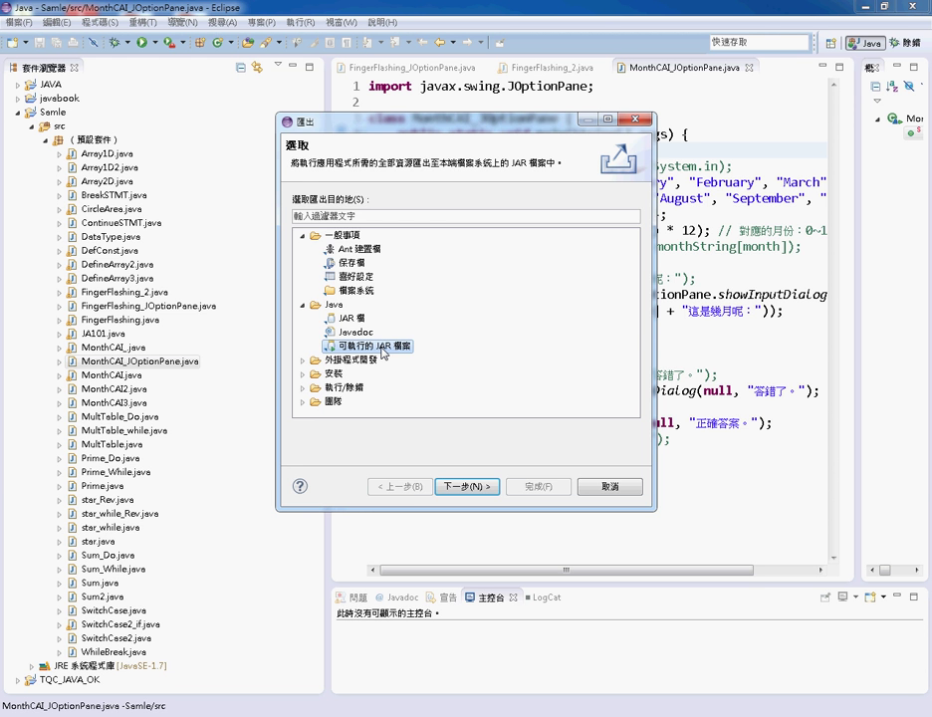
left_click(466, 485)
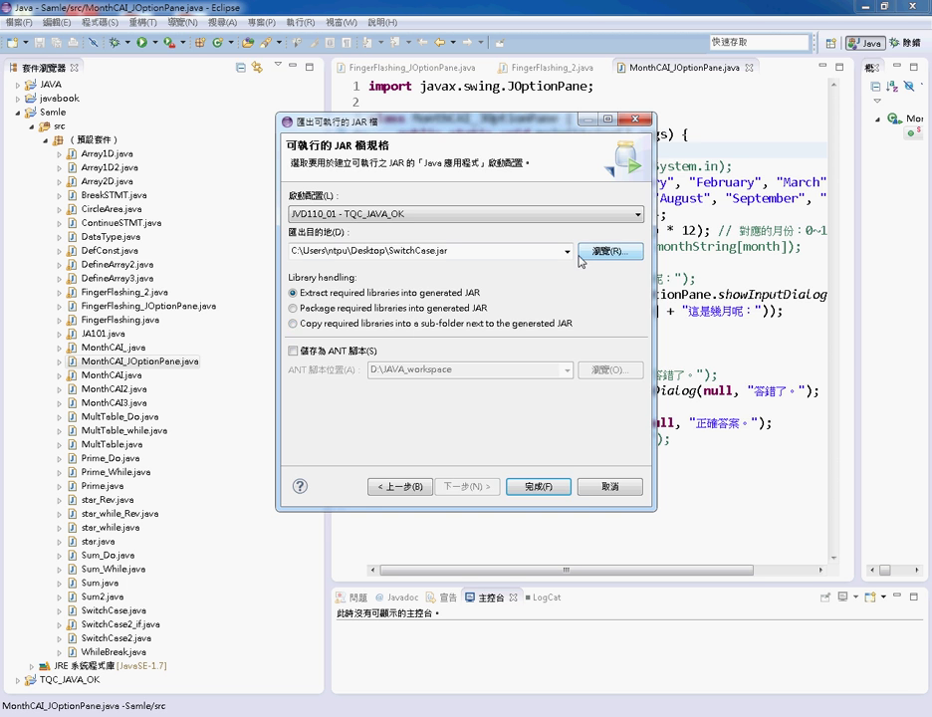
Set the export destination to a file named MonthCAI on the desktop and finish the runnable JAR export
left_click(608, 250)
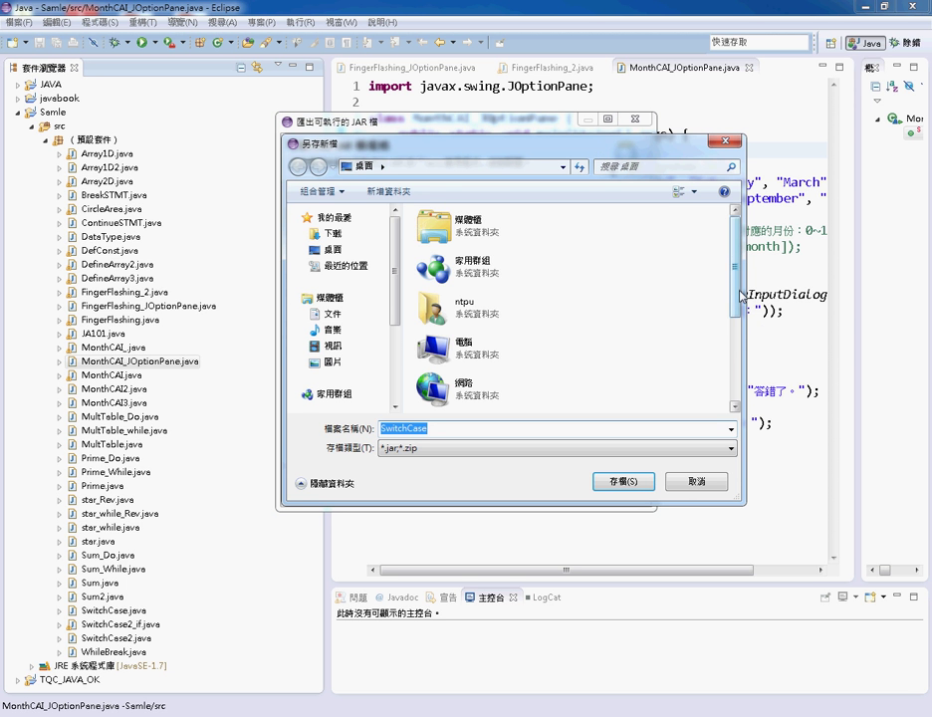
scroll(604, 278, "down", 3)
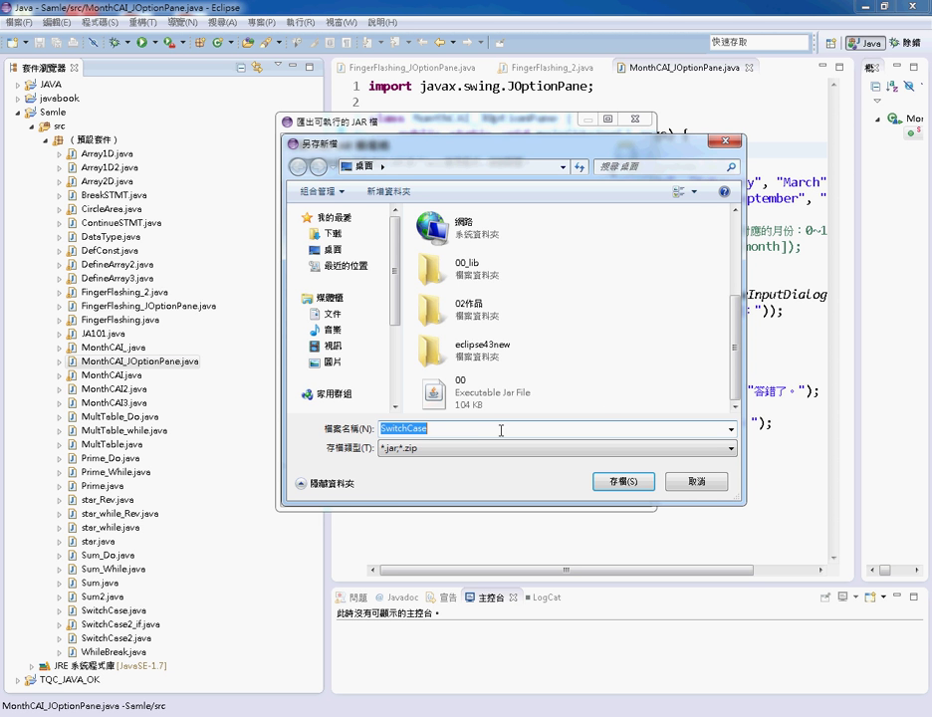
type("000")
key("BackSpace")
key("BackSpace")
key("BackSpace")
type("Mo")
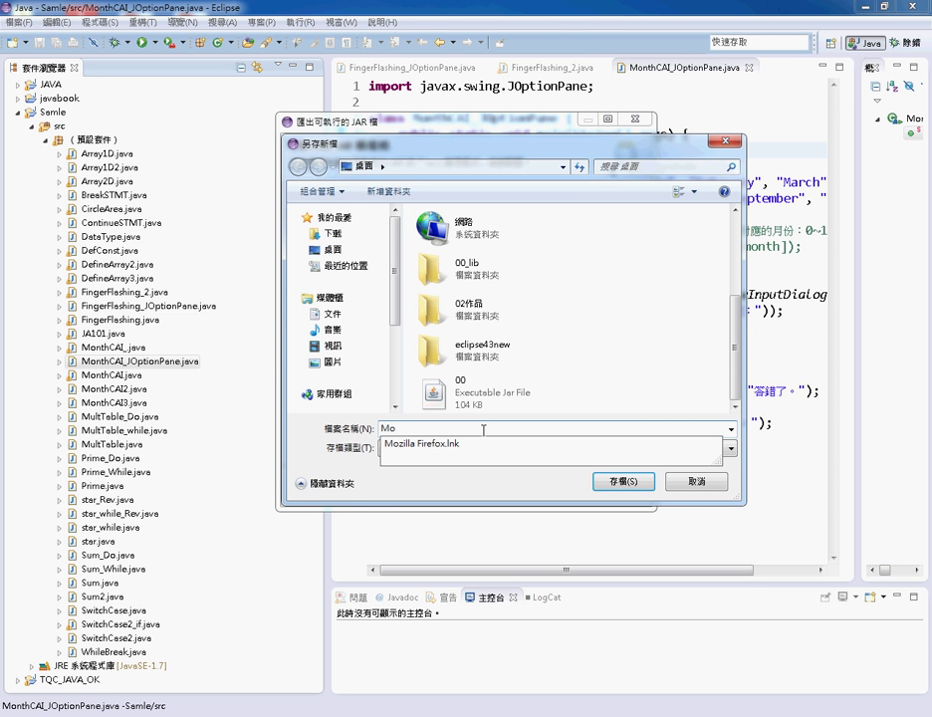
type("nt")
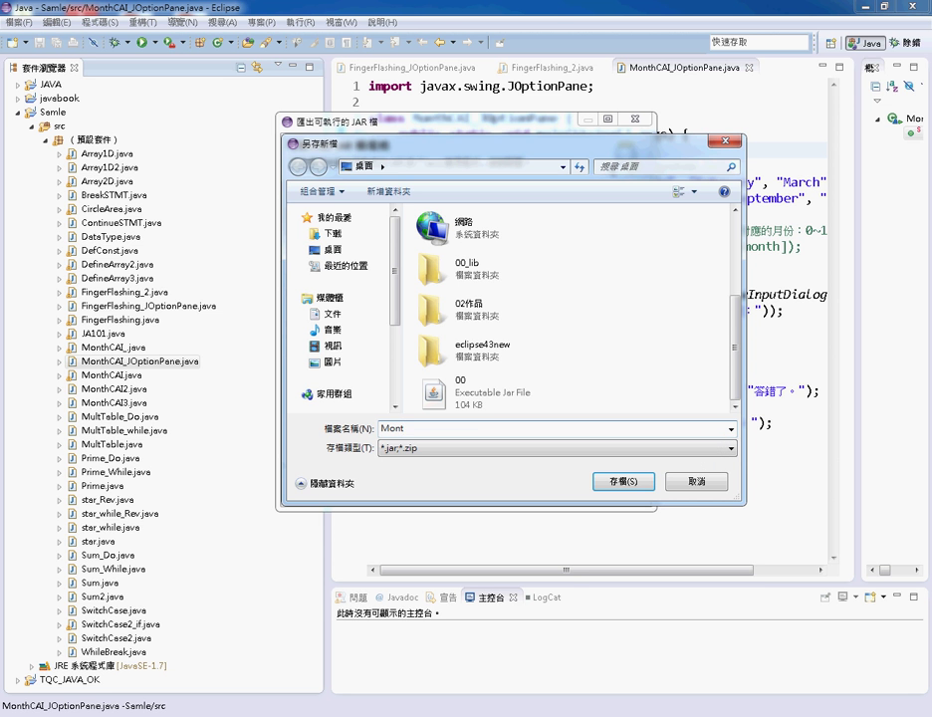
type("h")
type("CA")
type("L")
left_click(625, 482)
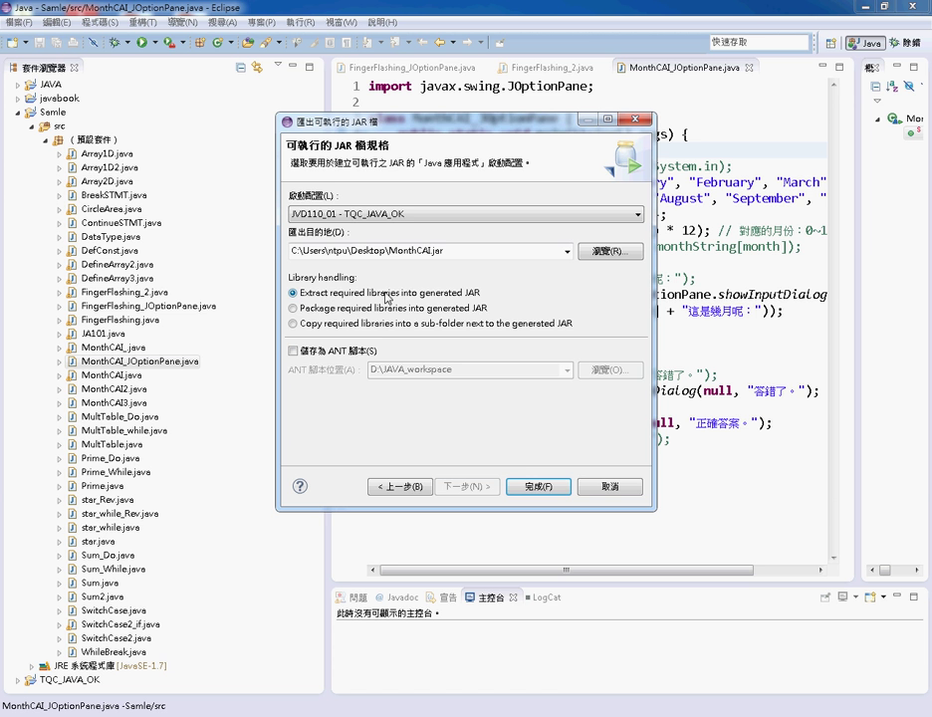
left_click(539, 487)
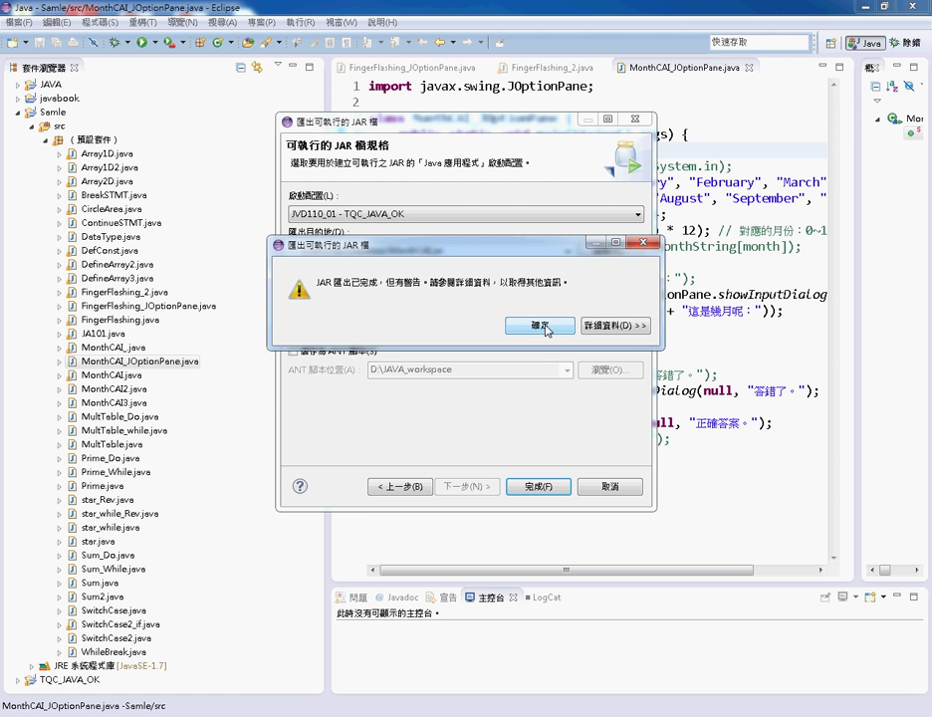
left_click(545, 329)
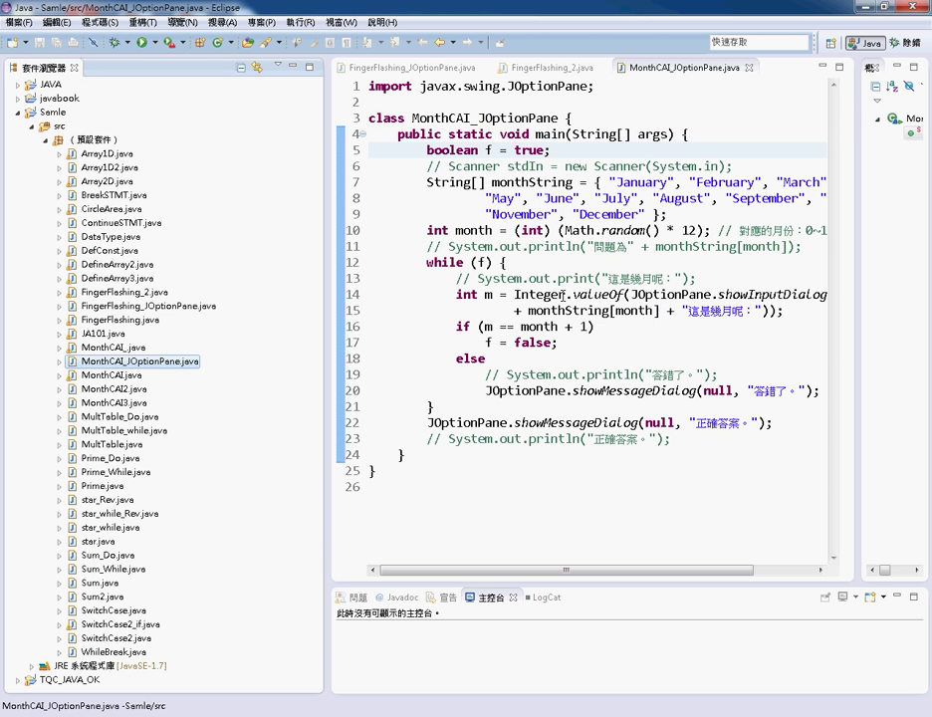
Locate the exported MonthCAI file on the desktop and test-run the MonthCAI JAR in the 02作品 folder, closing its input dialog
left_click(862, 8)
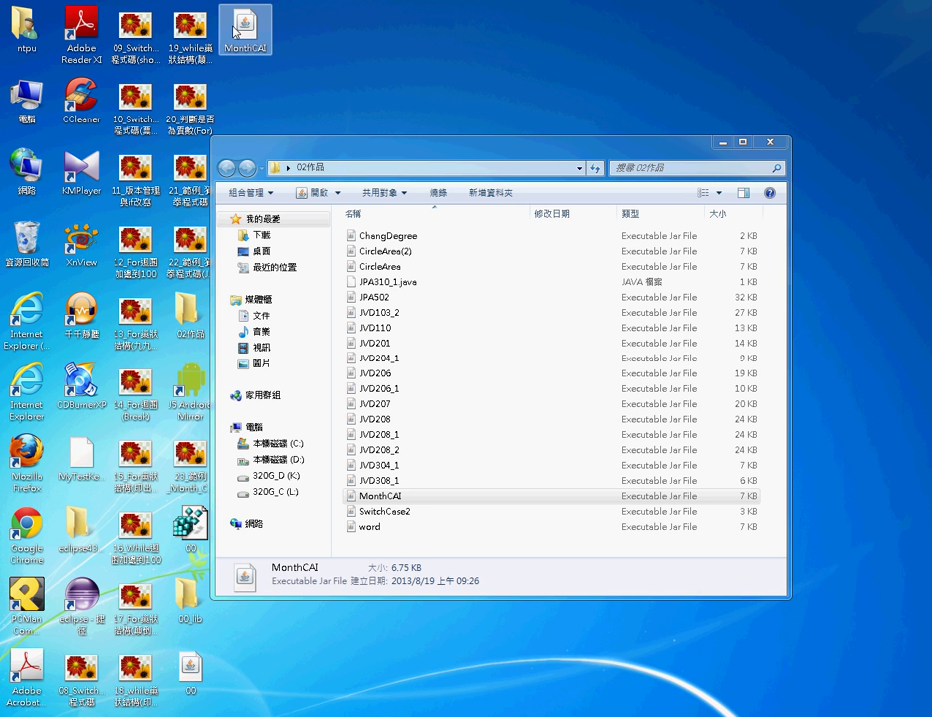
left_click(260, 50)
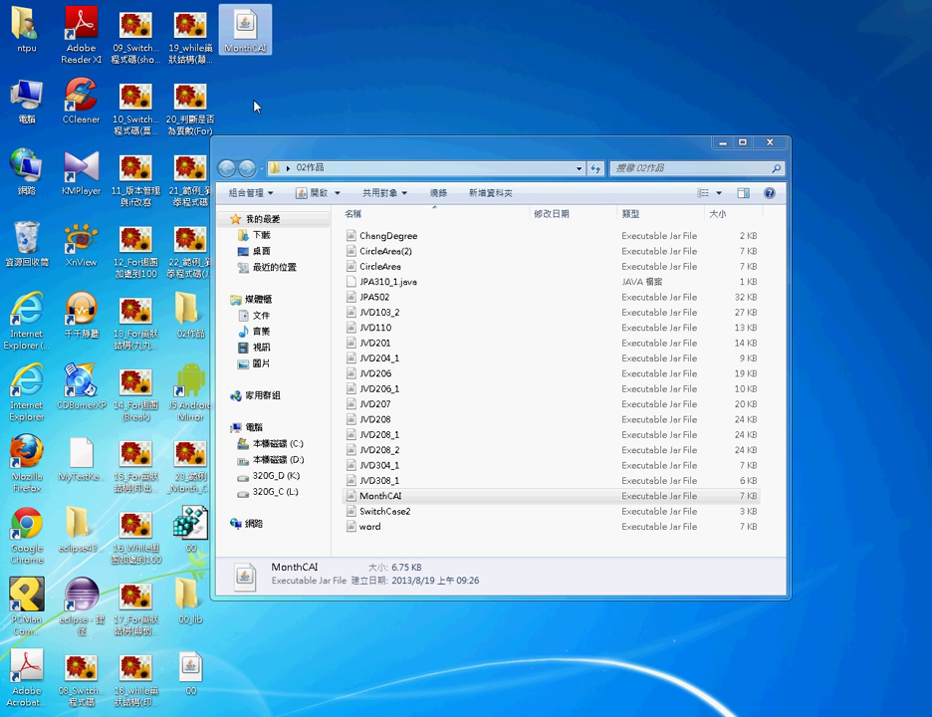
double_click(400, 501)
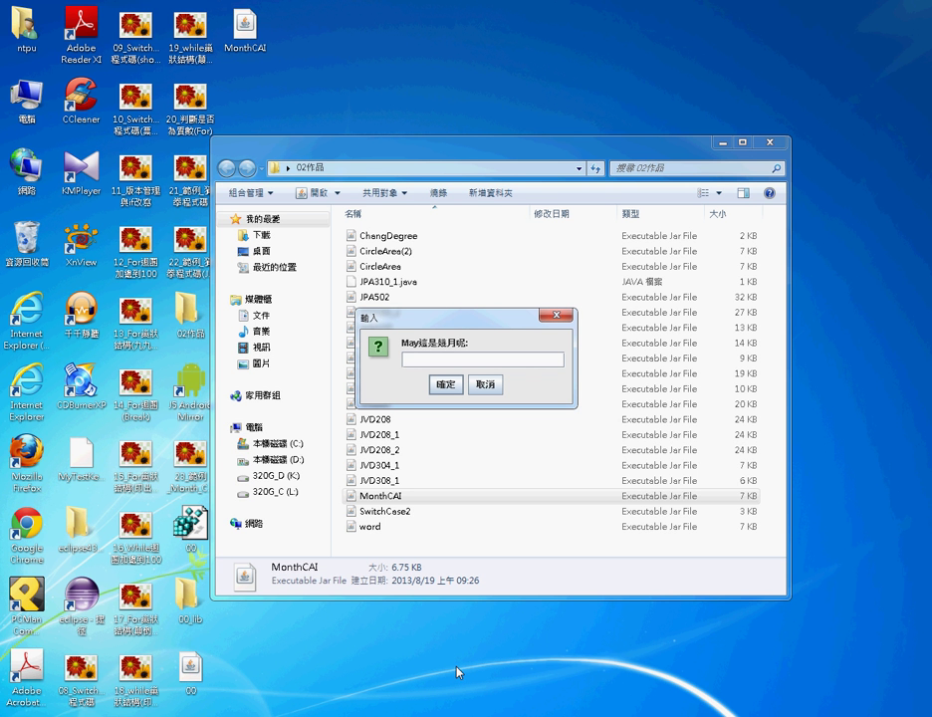
type("6")
key("BackSpace")
left_click(558, 316)
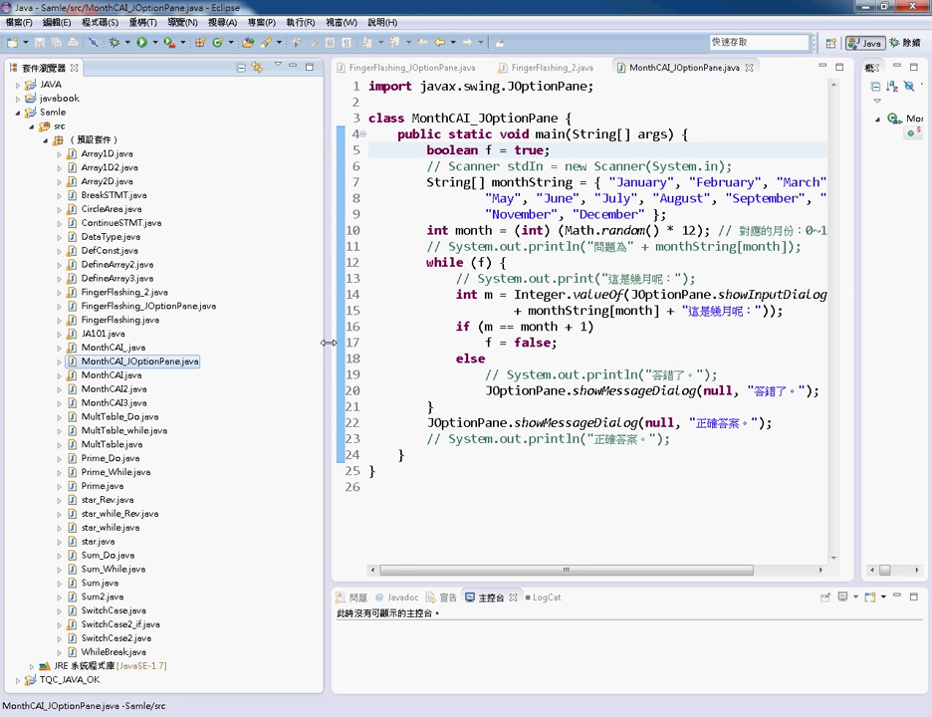
Narrow the package explorer in Eclipse and start a new runnable JAR export of MonthCAI_JOptionPane.java
left_click_drag(329, 344, 197, 344)
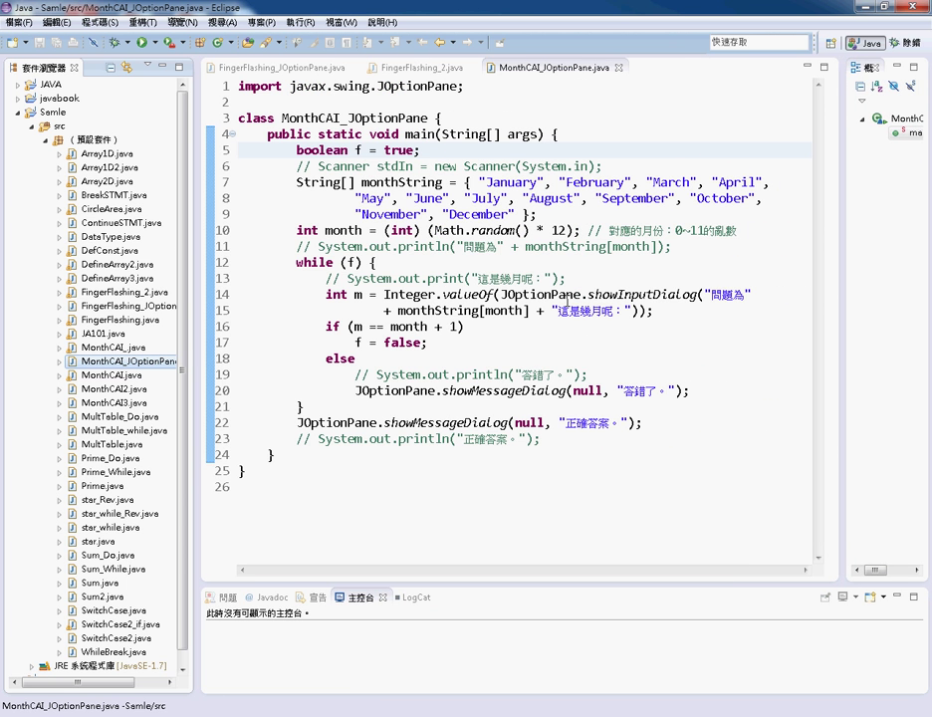
right_click(126, 364)
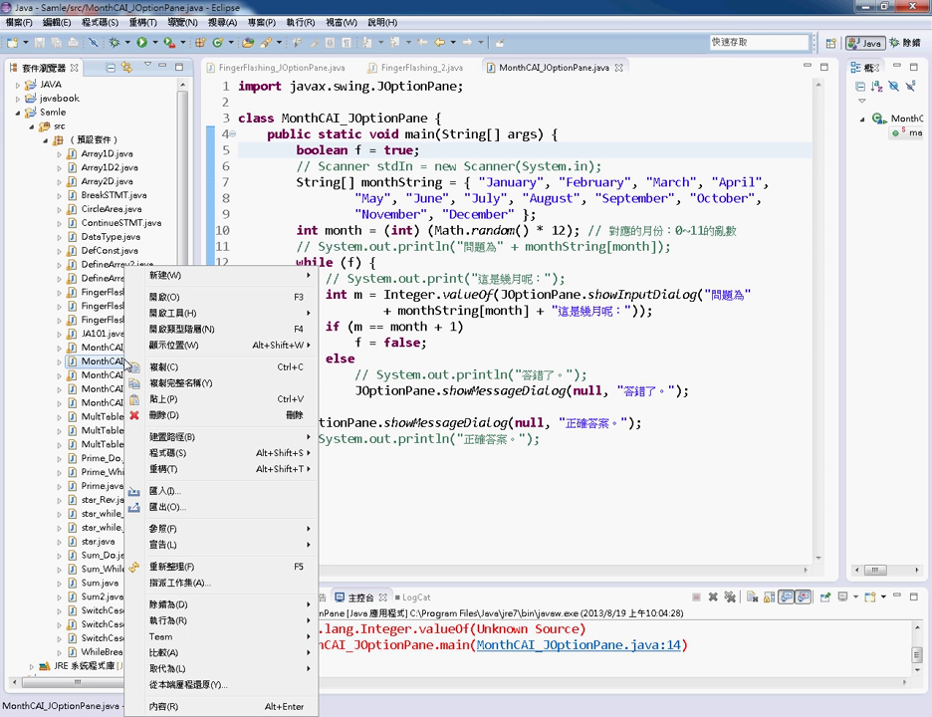
mouse_move(189, 474)
left_click(189, 507)
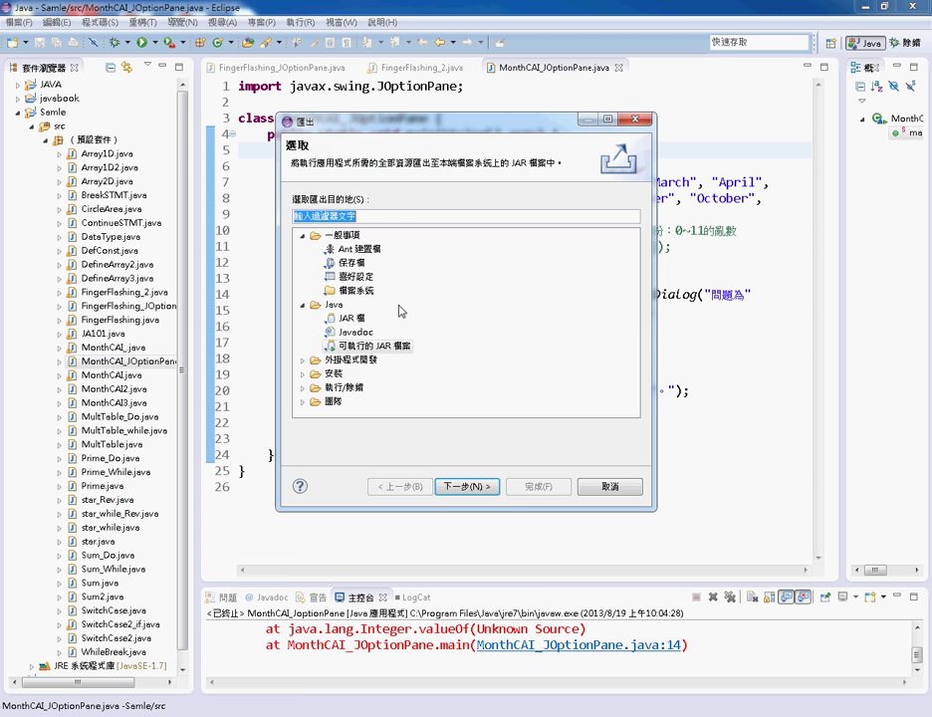
left_click(397, 347)
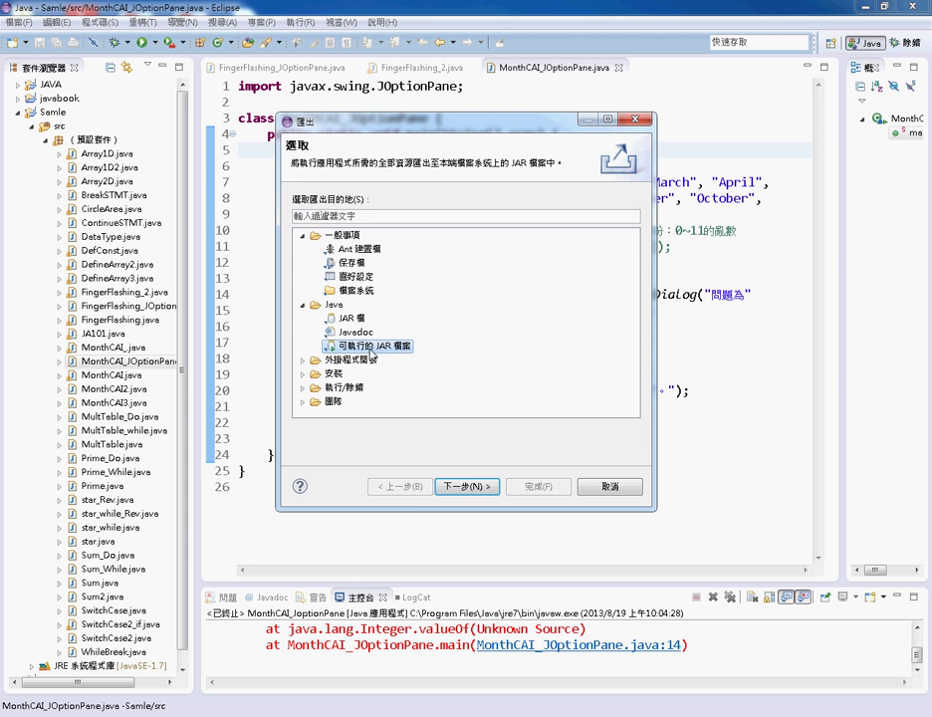
left_click(461, 486)
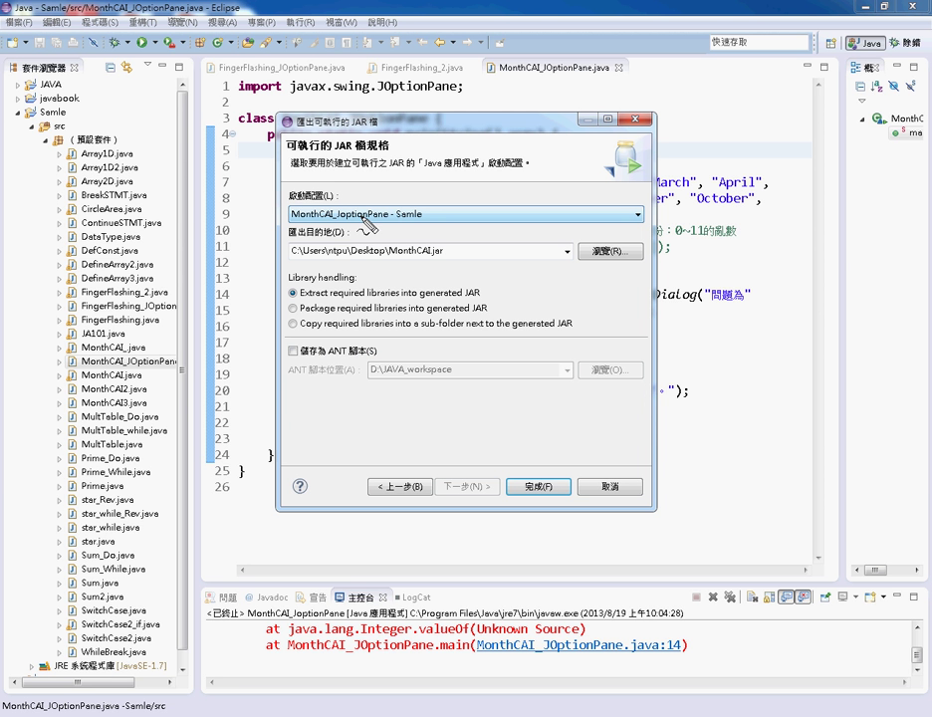
mouse_move(298, 186)
left_mouse_down()
mouse_move(271, 196)
mouse_move(356, 198)
mouse_move(308, 220)
mouse_move(390, 209)
left_mouse_up()
mouse_move(442, 241)
left_mouse_down()
mouse_move(390, 254)
mouse_move(433, 261)
left_mouse_up()
key("Escape")
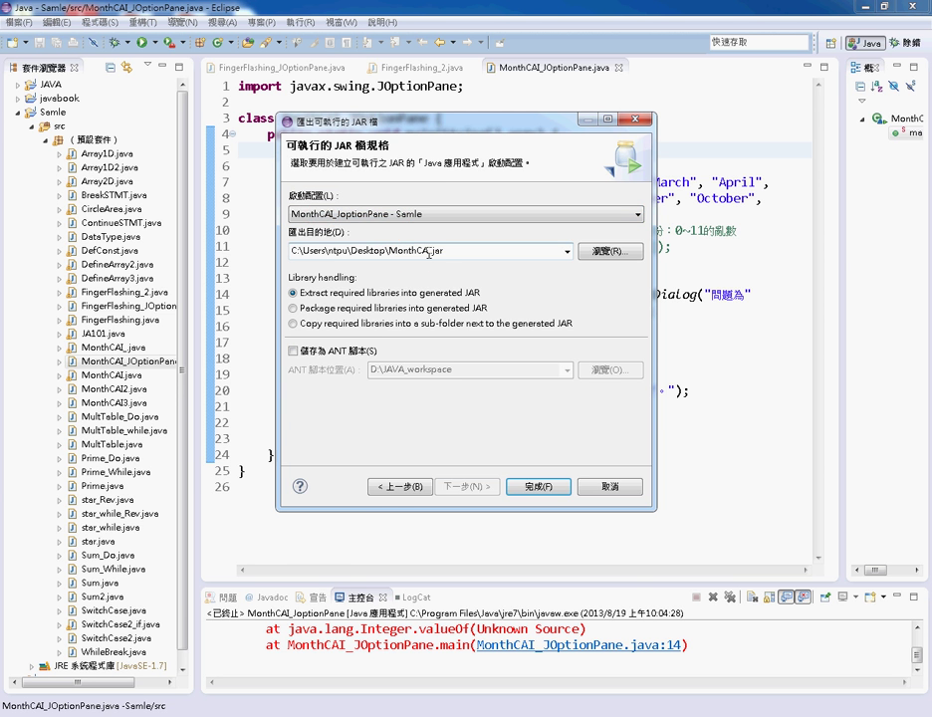
Export the JAR with the MonthCAI_JoptionPane - Samle launch configuration, overwriting the existing MonthCAI.jar on the desktop
left_click(398, 214)
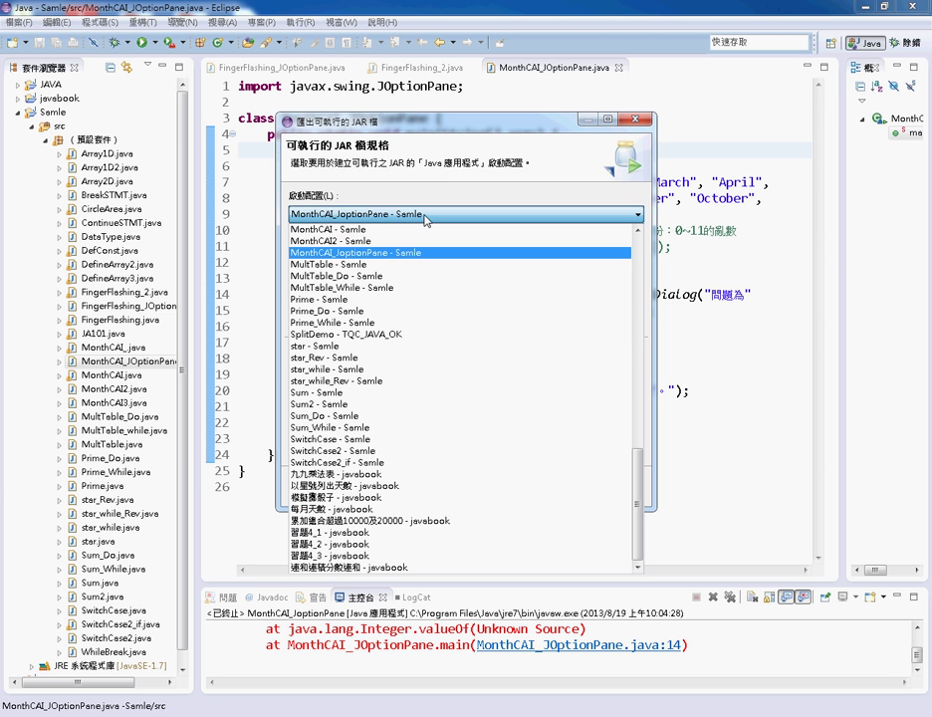
left_click(398, 255)
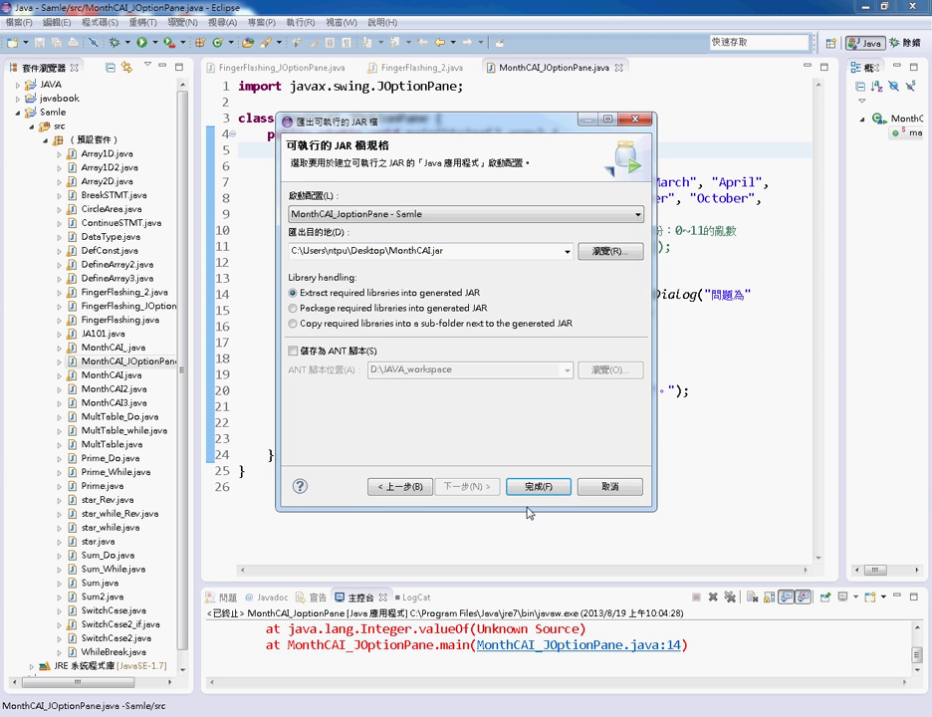
left_click(542, 488)
left_click(541, 325)
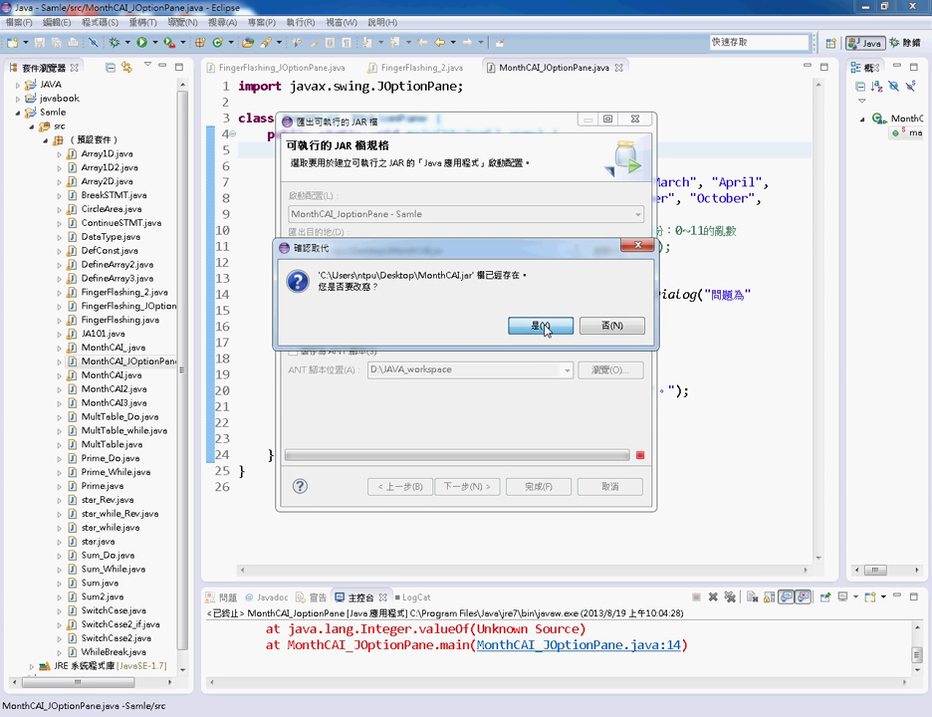
Confirm overwriting MonthCAI.jar on the desktop, then test-run the MonthCAI JAR by answering its month question with 7
left_click(545, 325)
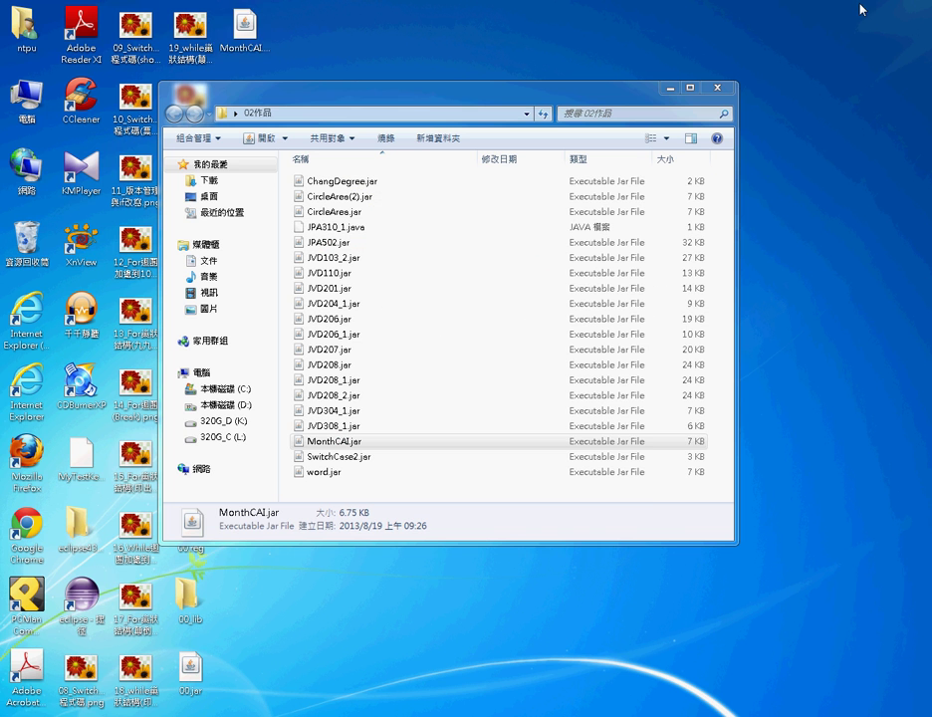
left_click(855, 6)
double_click(243, 30)
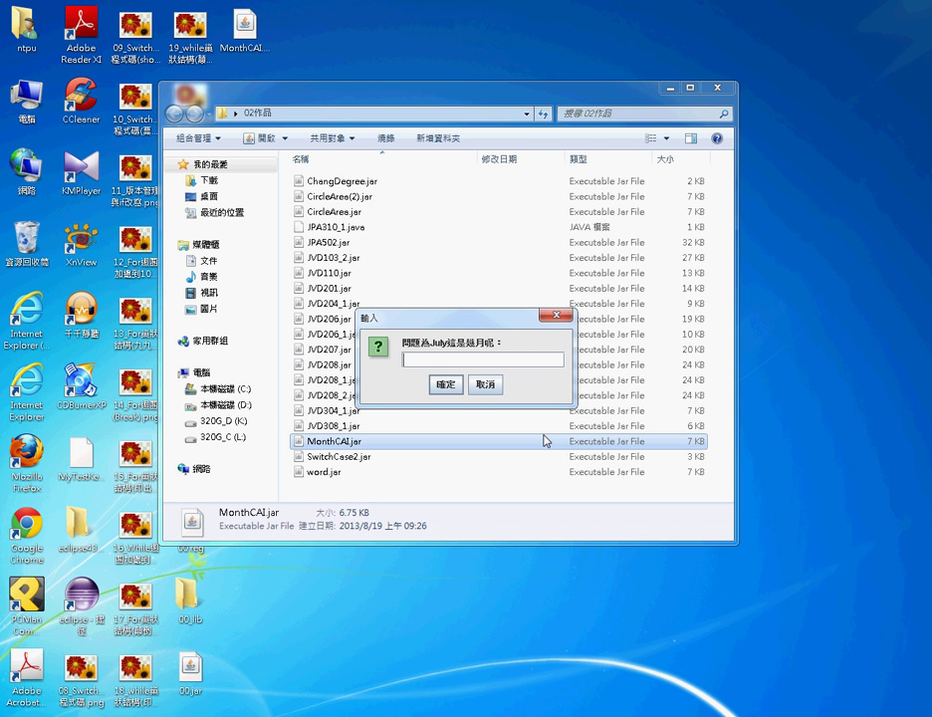
type("7")
key("Return")
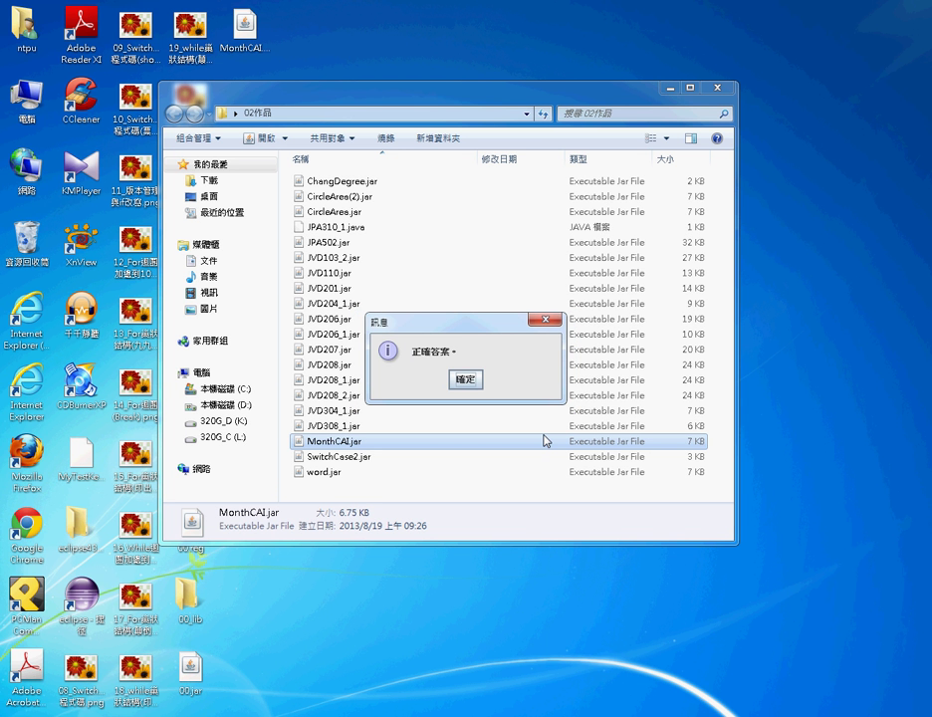
key("Return")
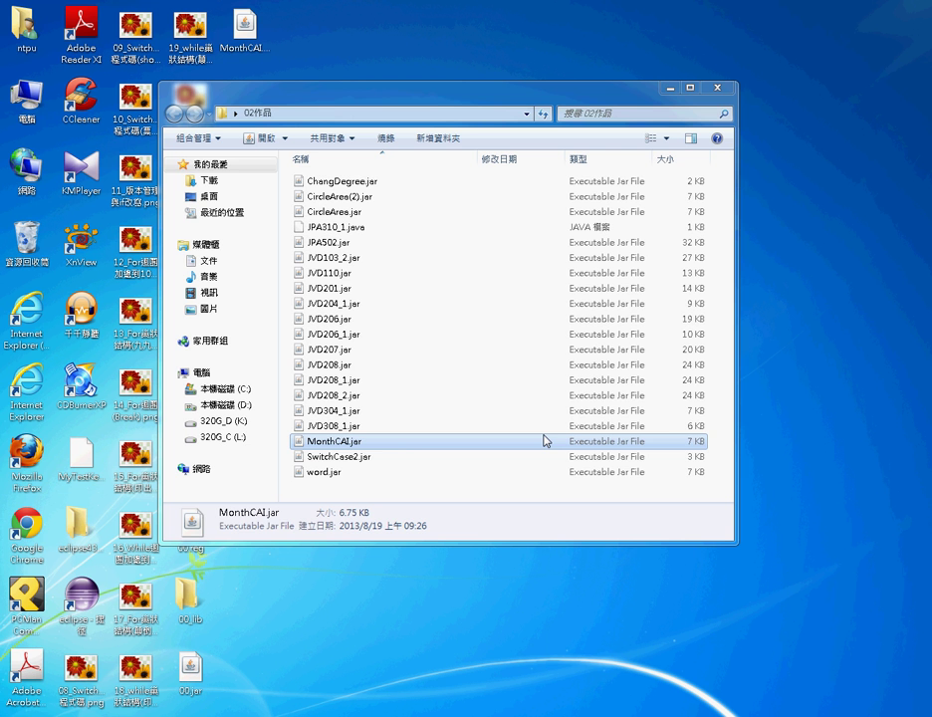
Minimize the 02作品 window and check the folder view option 隱藏已知檔案類型的副檔名 from Computer, cancelling the options without changes
left_click(665, 88)
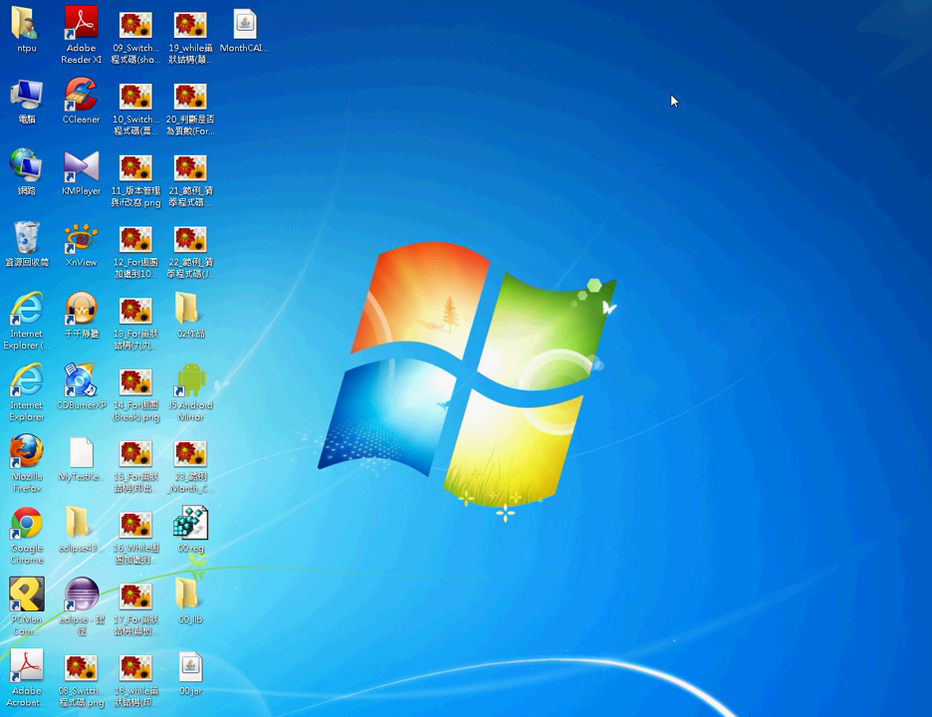
double_click(266, 56)
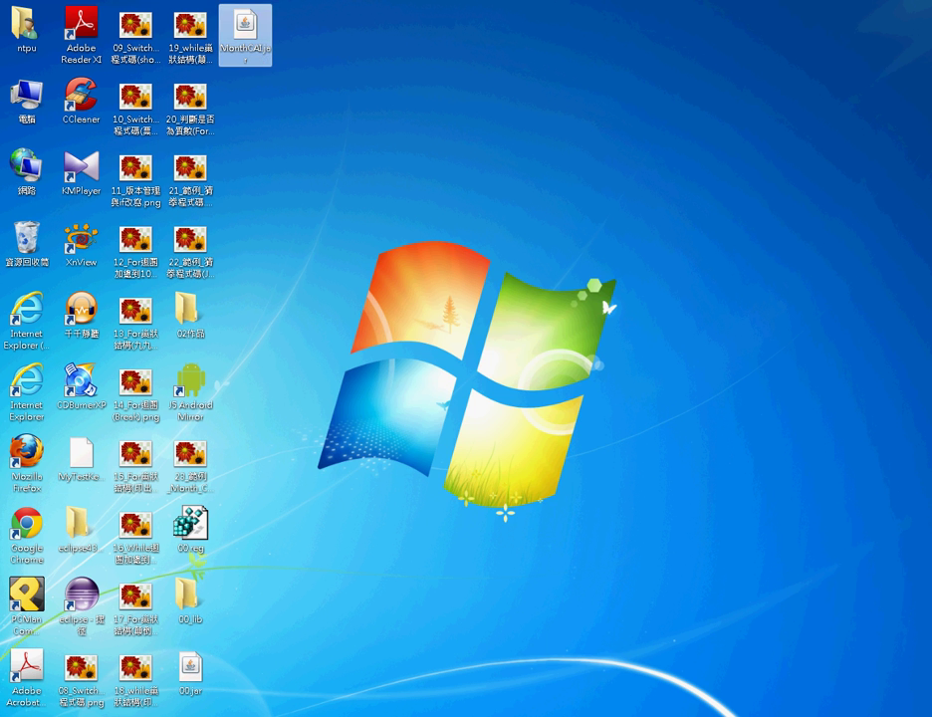
left_click(253, 714)
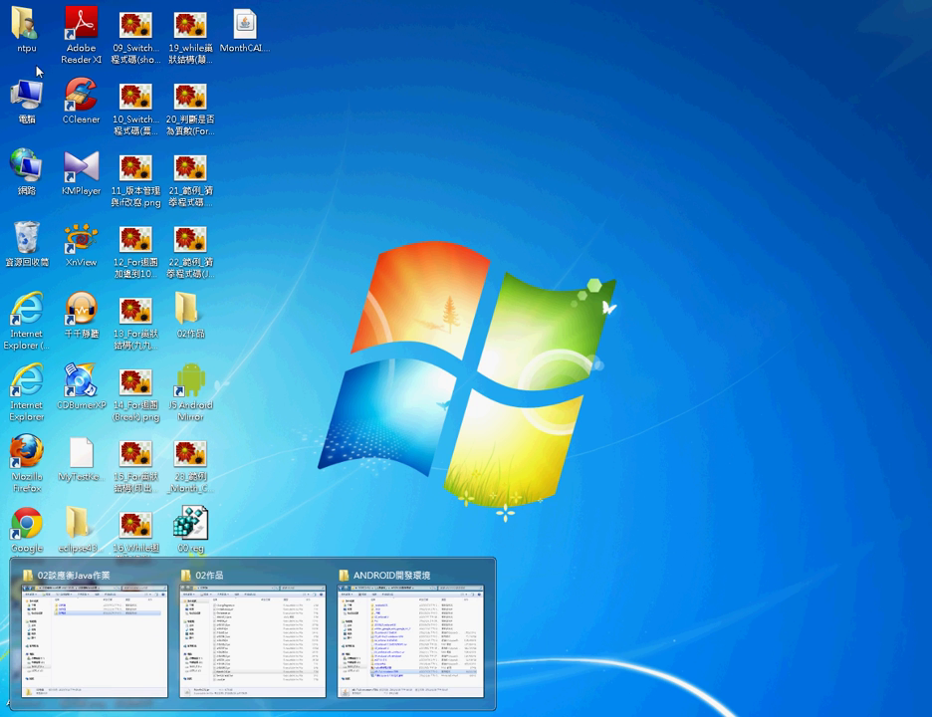
double_click(28, 97)
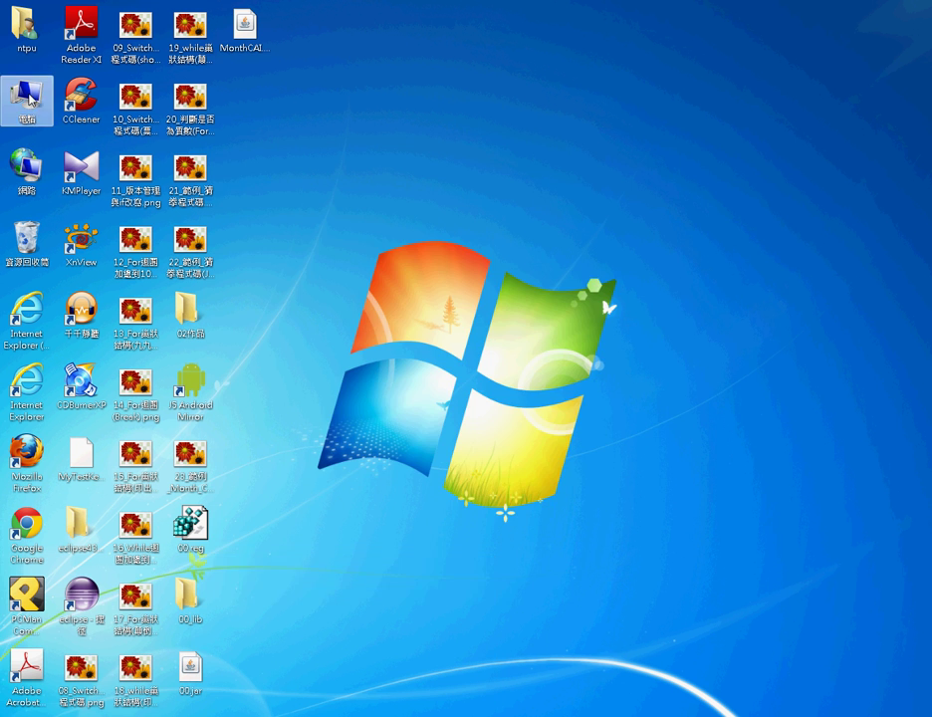
left_click(260, 195)
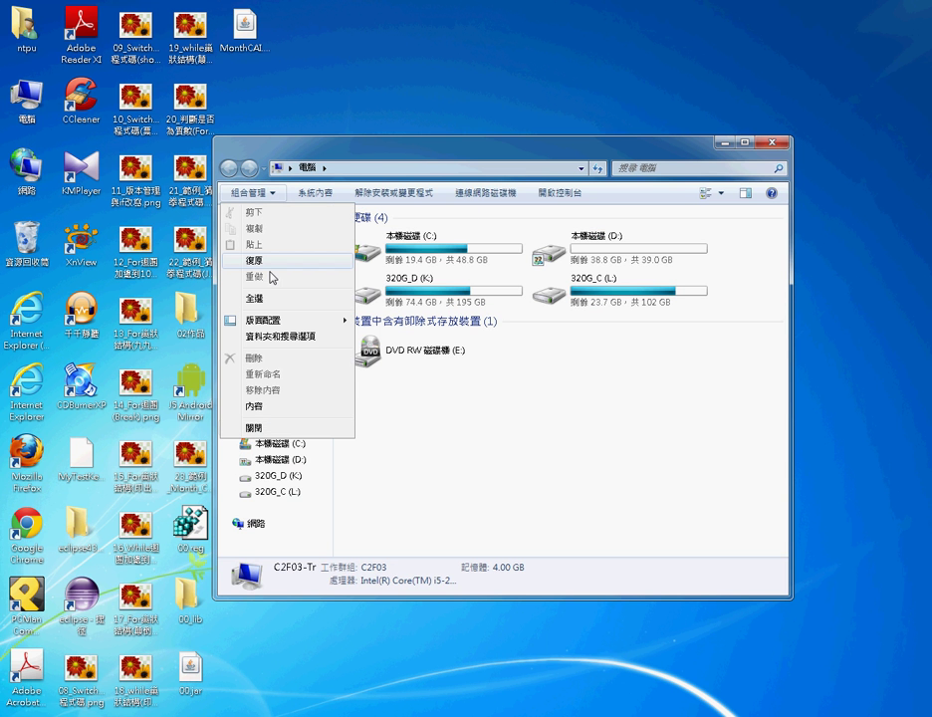
left_click(318, 341)
left_click(297, 230)
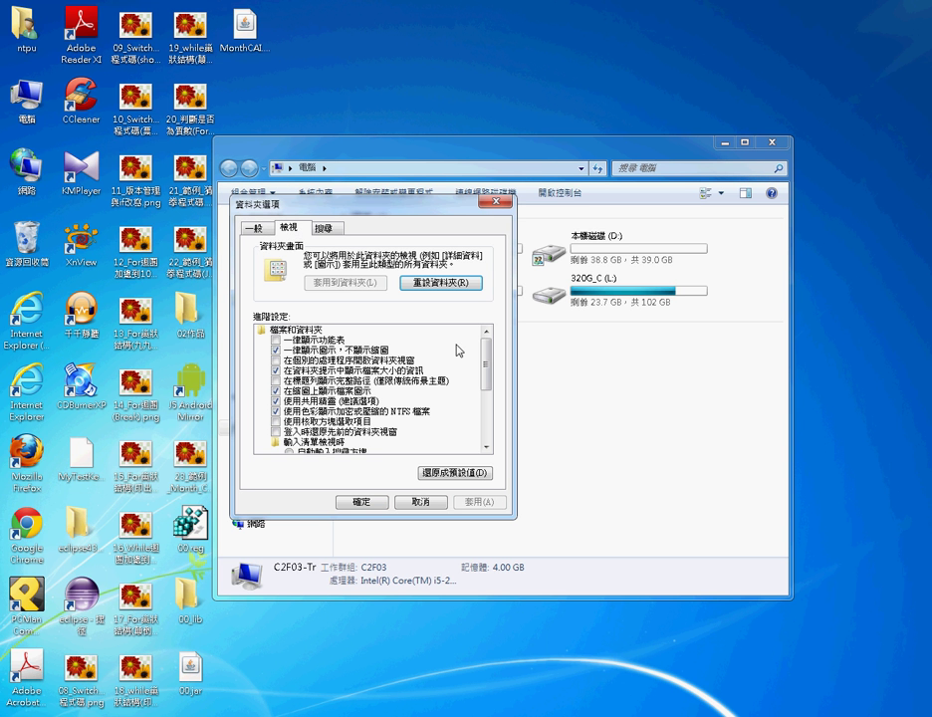
left_click_drag(487, 365, 487, 407)
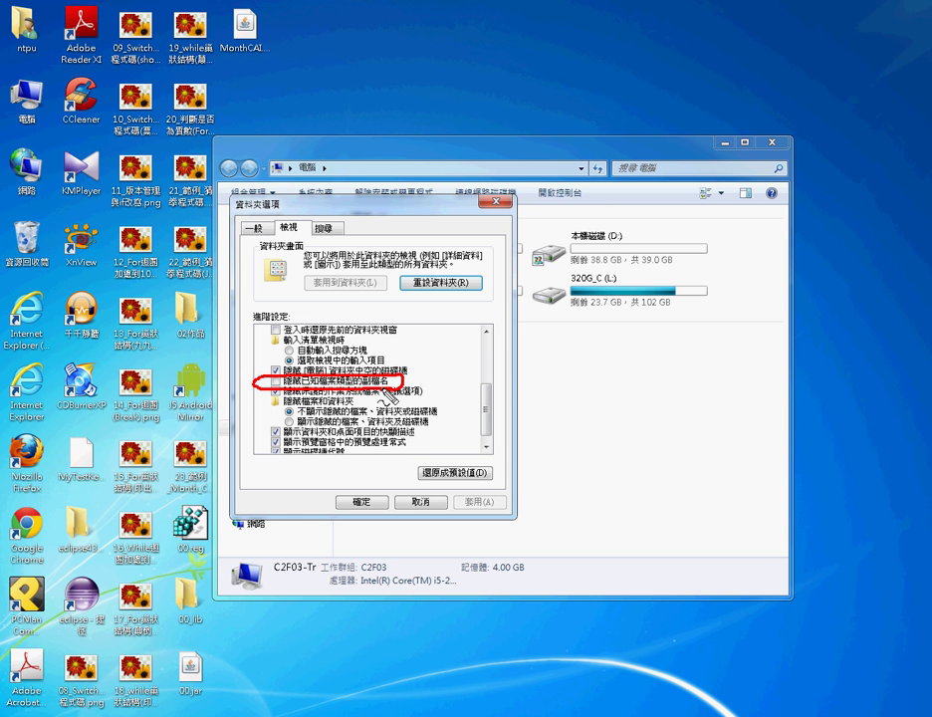
left_click(422, 503)
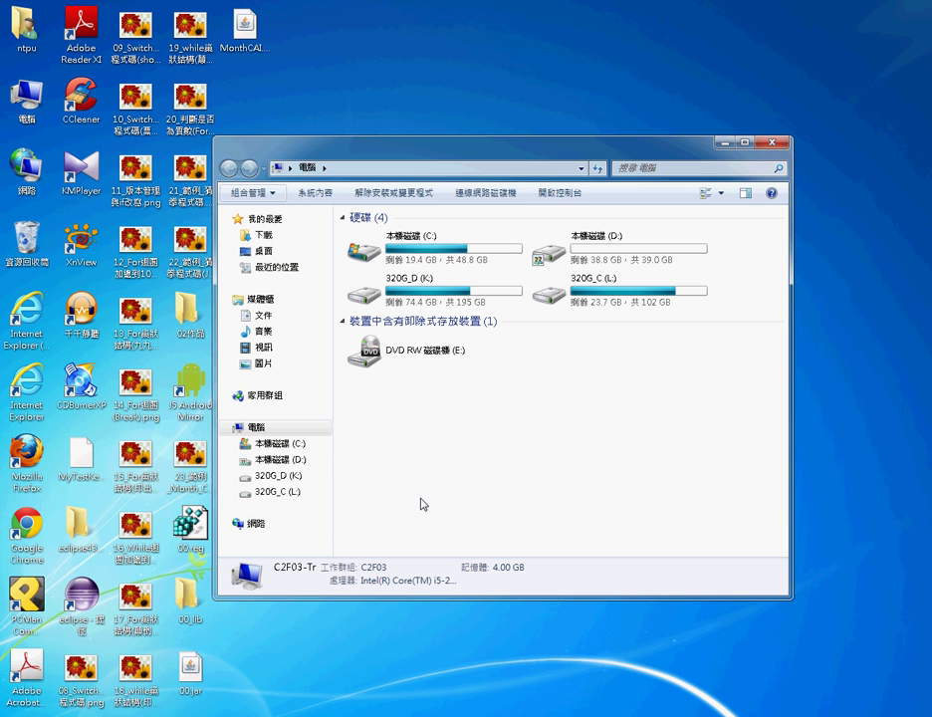
Rename the exported MonthCAI.jar on the desktop to MonthCAI.zip and accept the extension change
left_click(245, 50)
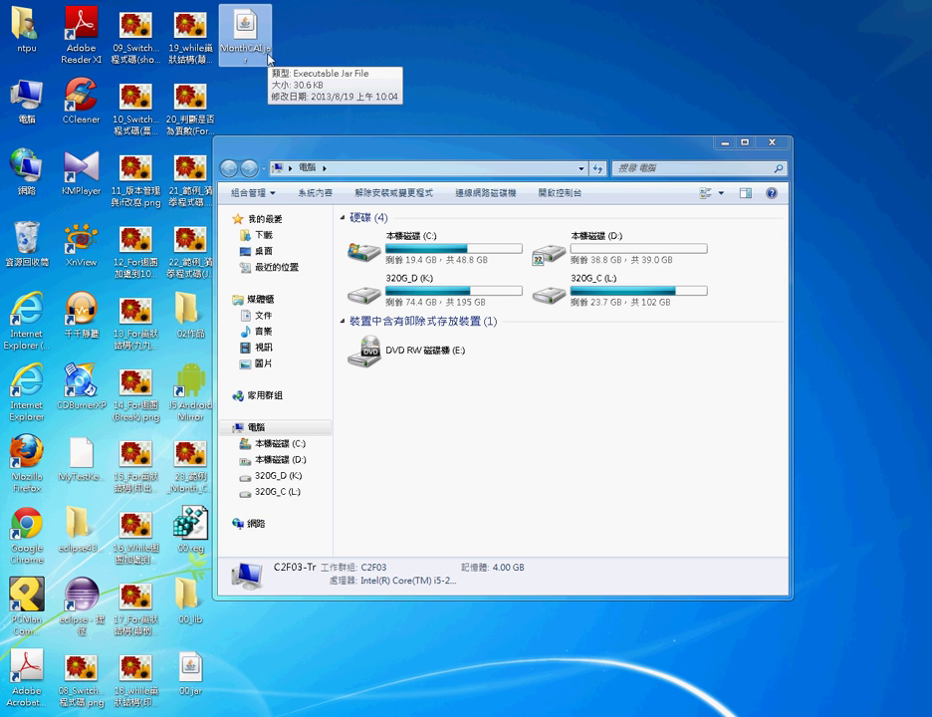
left_click(265, 54)
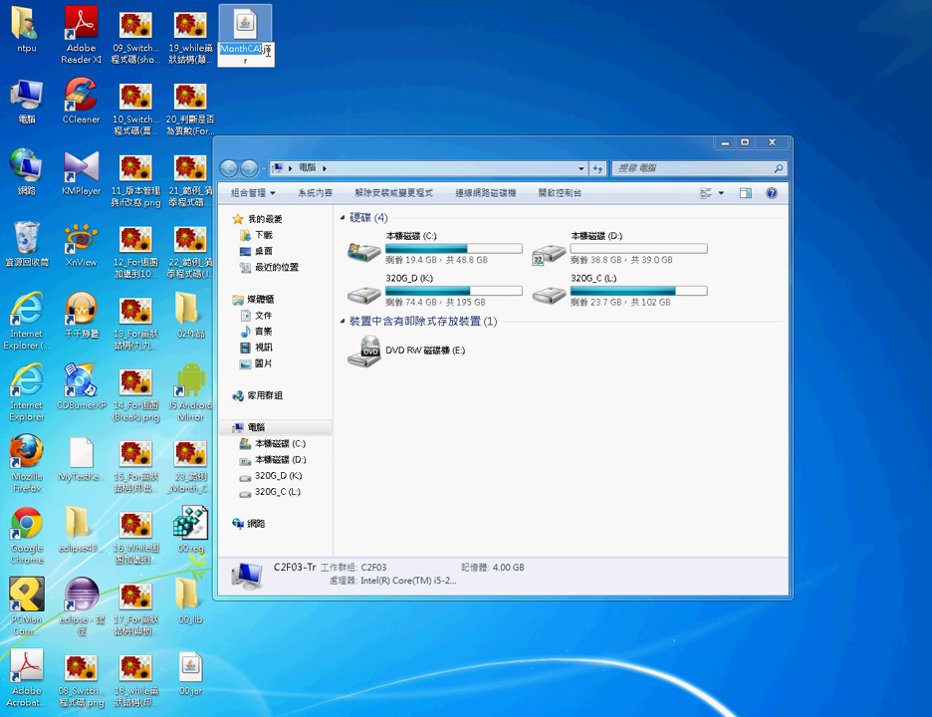
left_click_drag(264, 50, 276, 66)
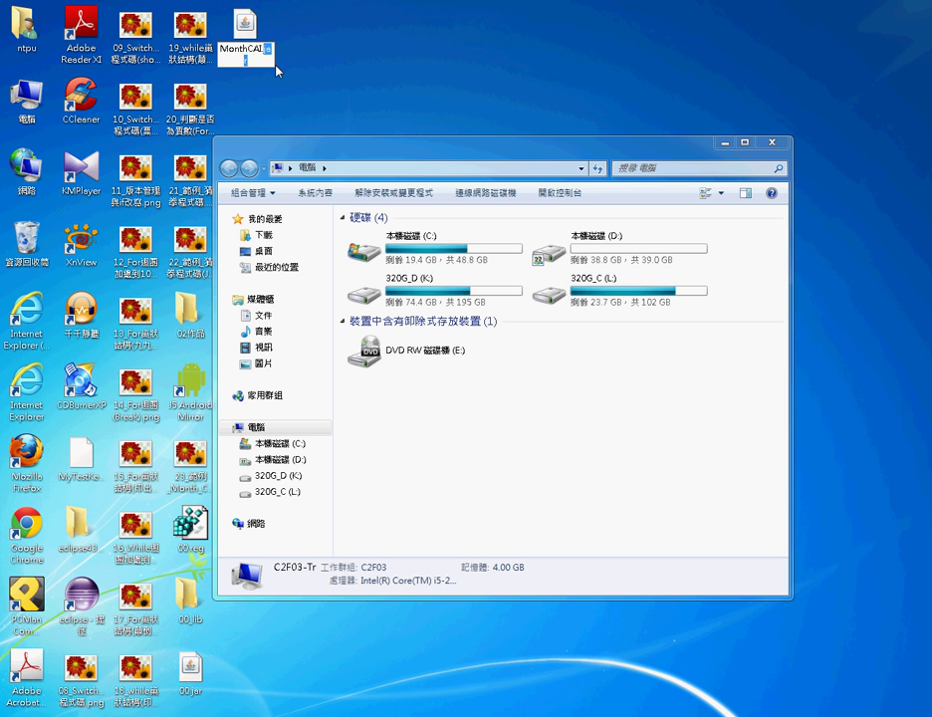
type("zi")
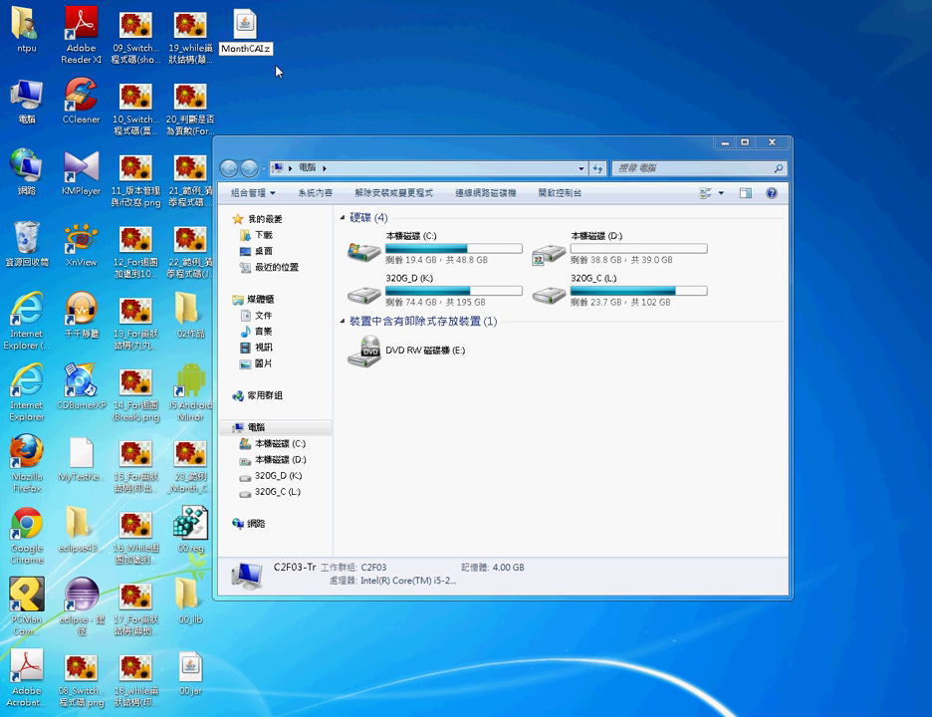
type("p")
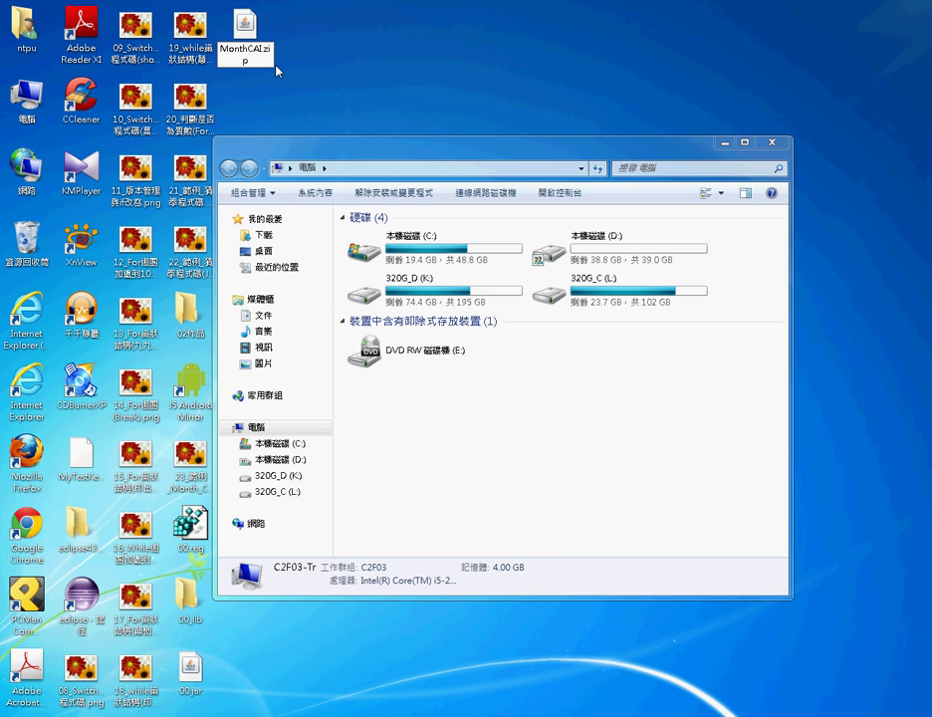
key("Return")
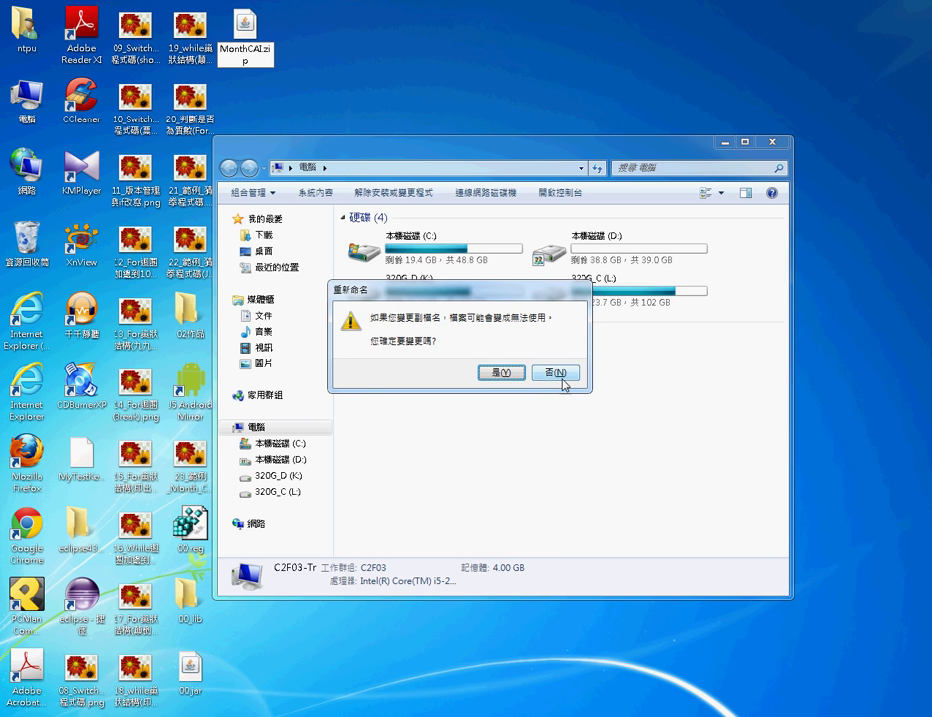
left_click(511, 376)
Open MonthCAI.zip from the desktop and examine the class files packed inside it
double_click(244, 32)
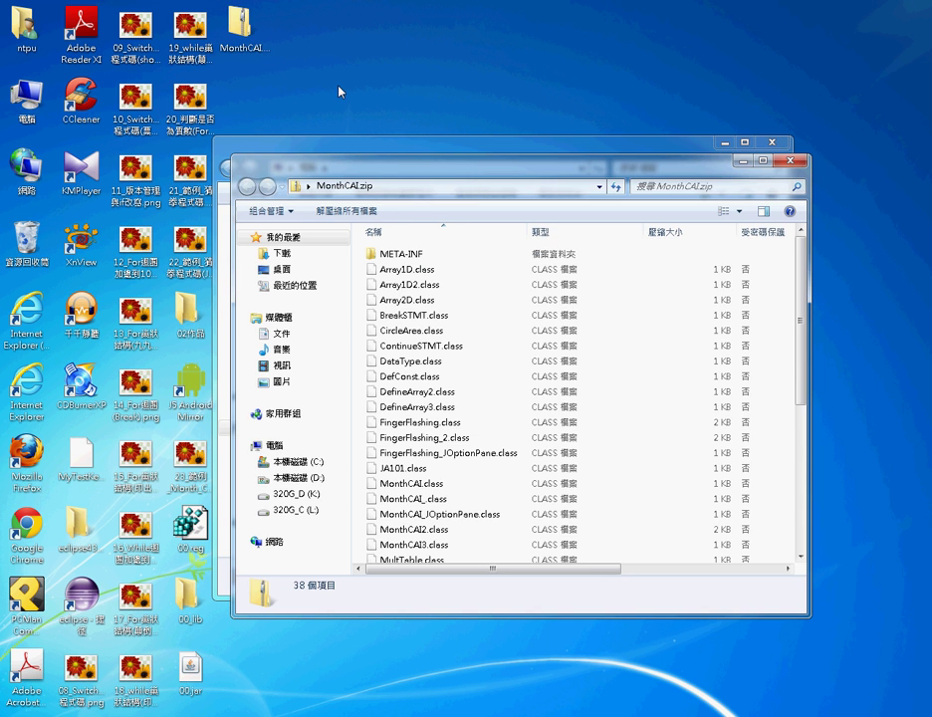
left_click_drag(471, 172, 385, 66)
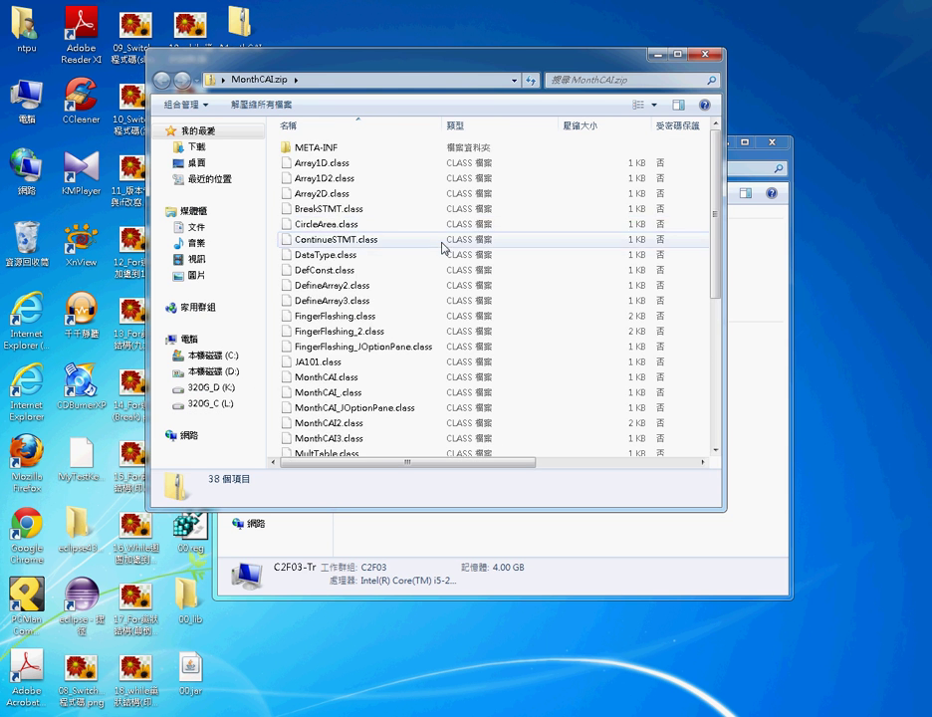
scroll(443, 244, "down", 2)
left_click(402, 331)
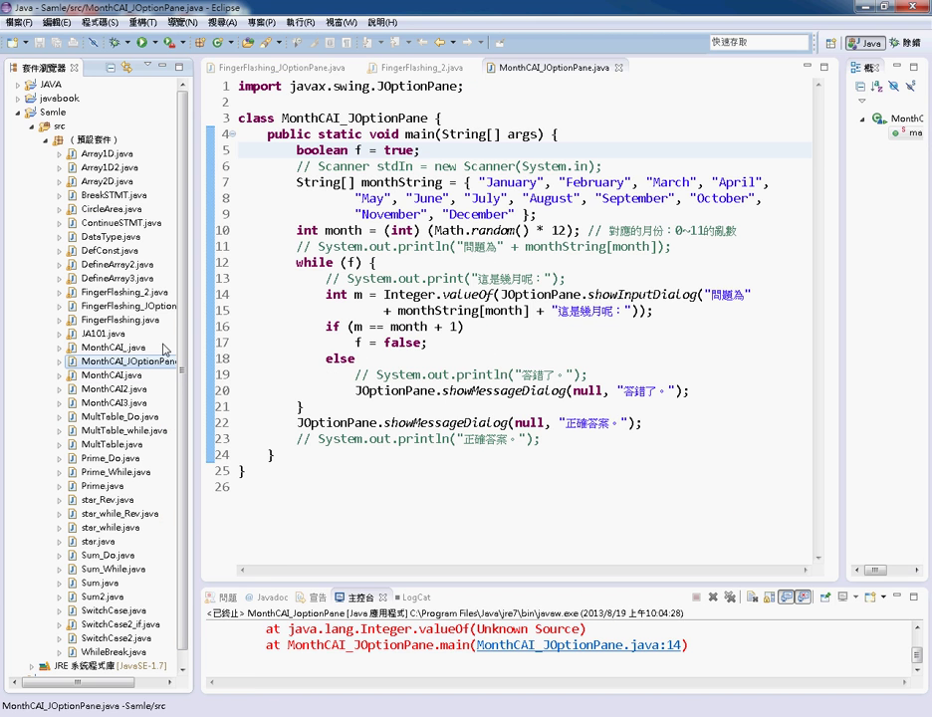
Widen the package explorer in Eclipse and start a runnable JAR export of MonthCAI_JOptionPane.java, keeping the MonthCAI_JoptionPane - Samle launch configuration
left_click_drag(203, 366, 308, 358)
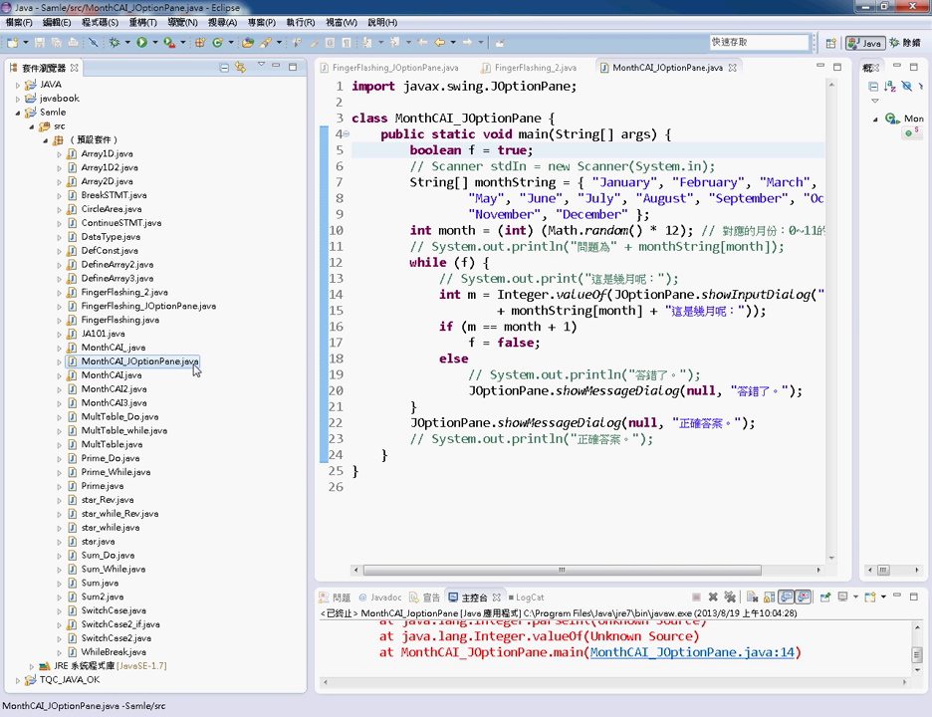
left_click_drag(316, 361, 256, 365)
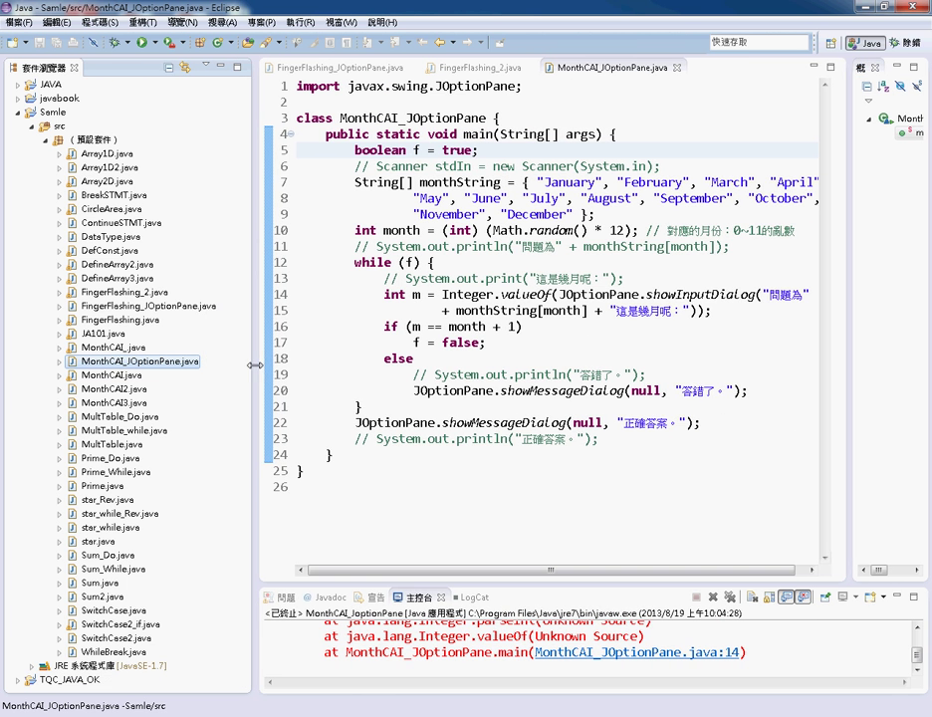
right_click(179, 362)
left_click(234, 511)
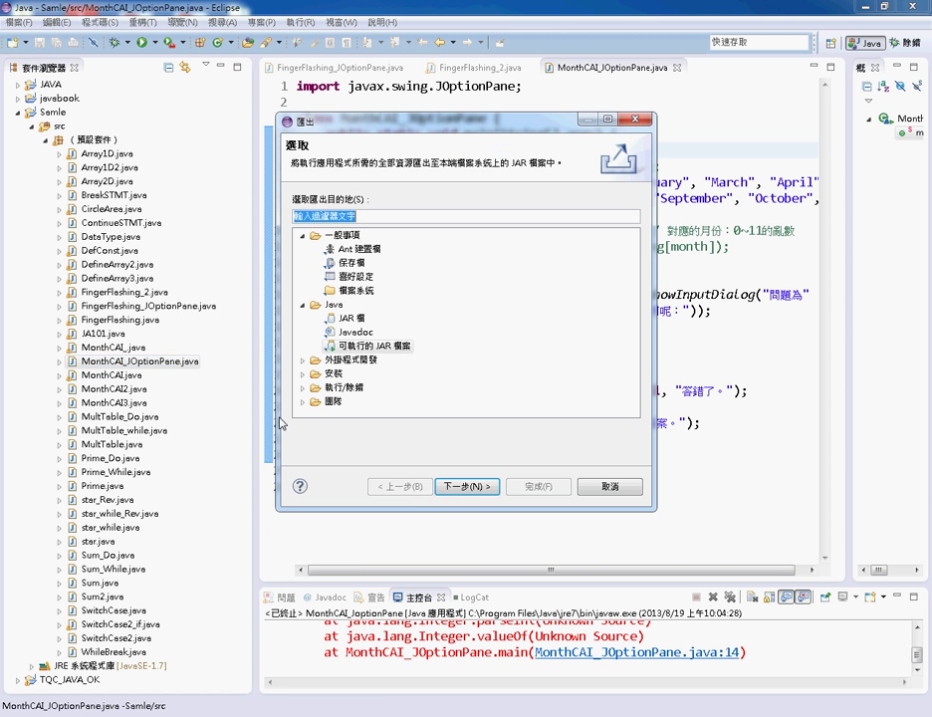
left_click(359, 343)
left_click(462, 481)
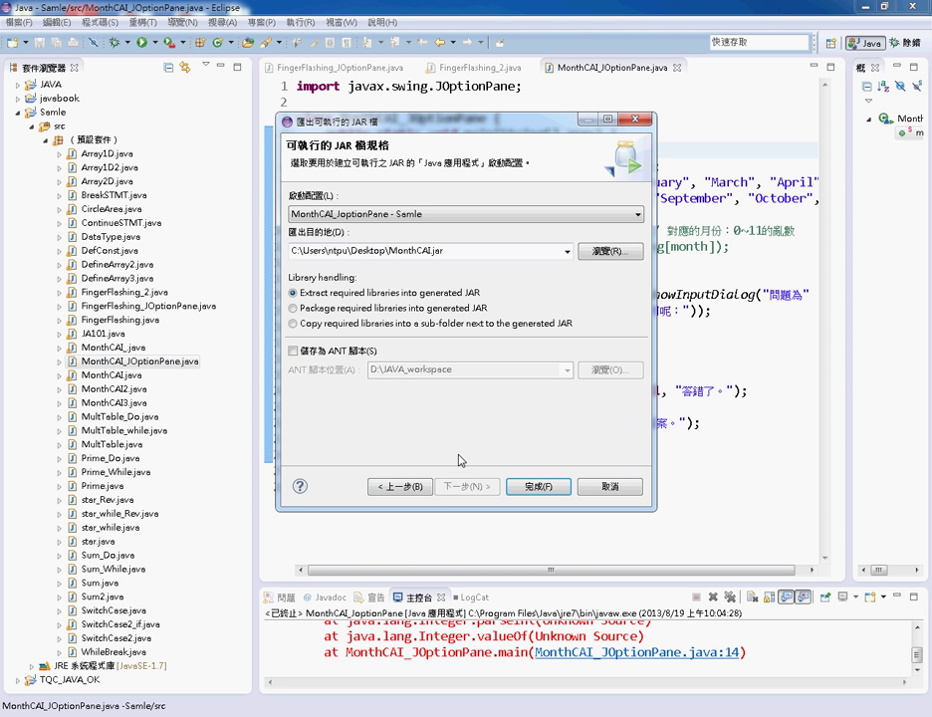
left_click(366, 215)
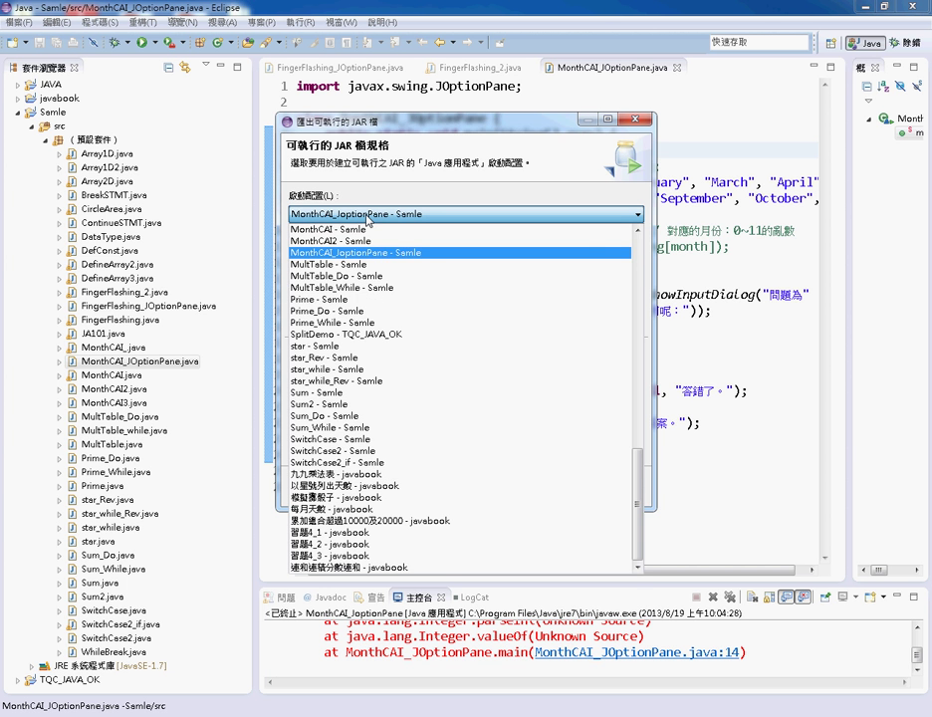
left_click(367, 219)
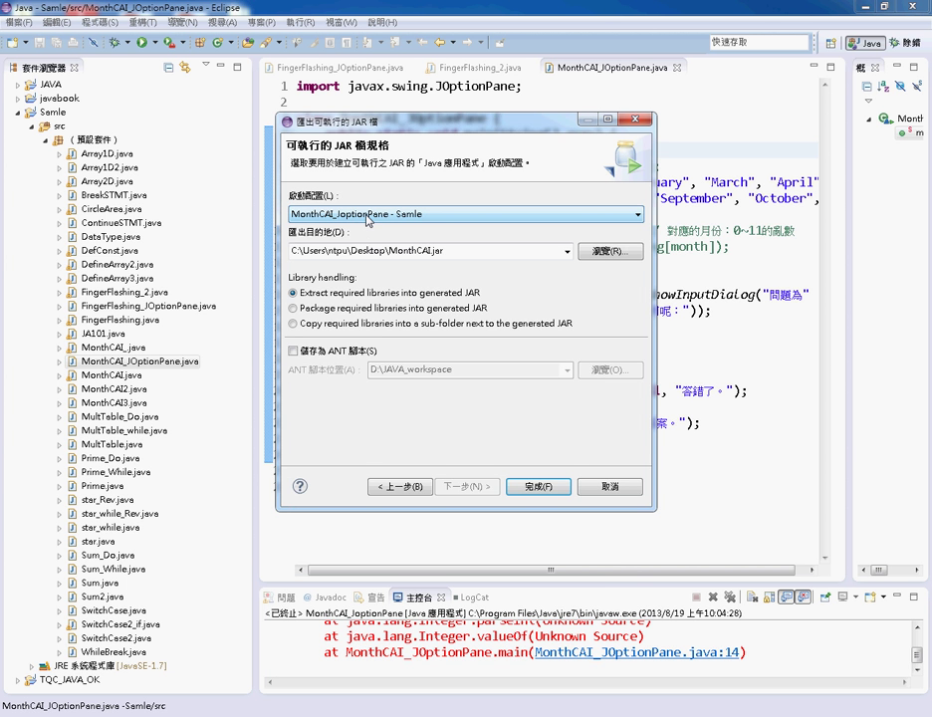